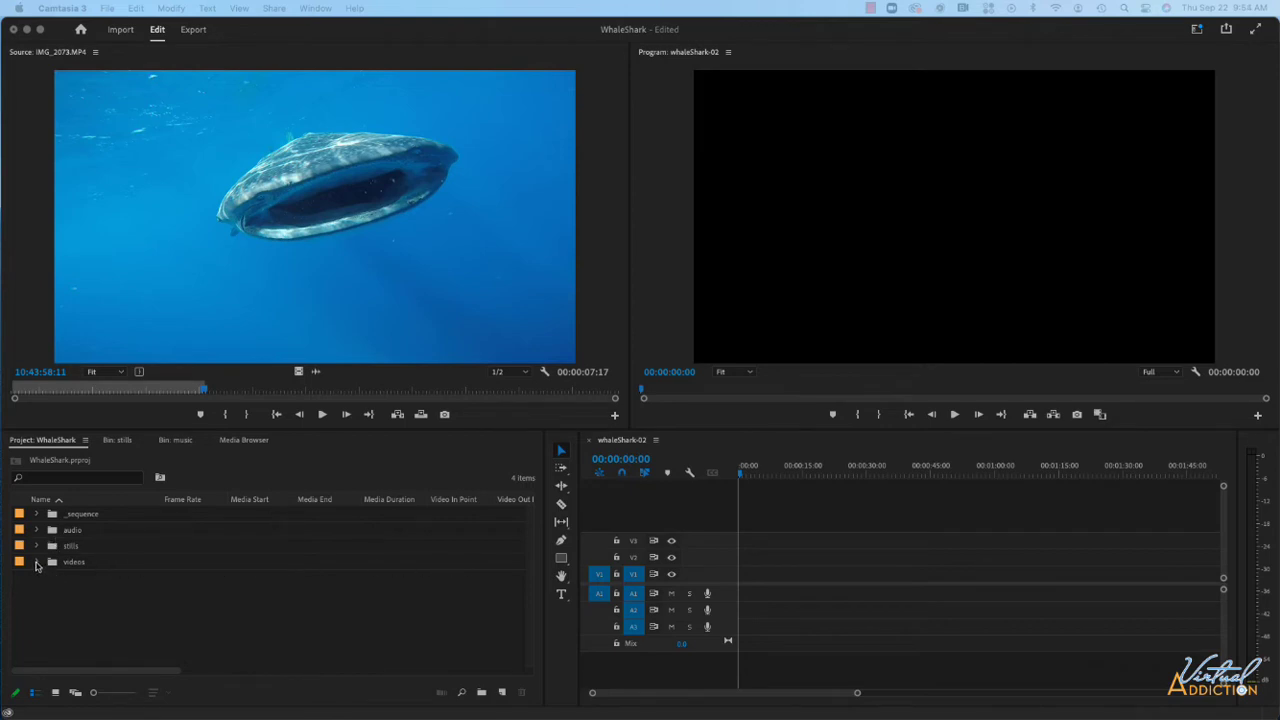
- Place whaleShark-stories.m4a from the audio bin on track A2 at the start of the whaleShark-02 sequence
click(37, 566)
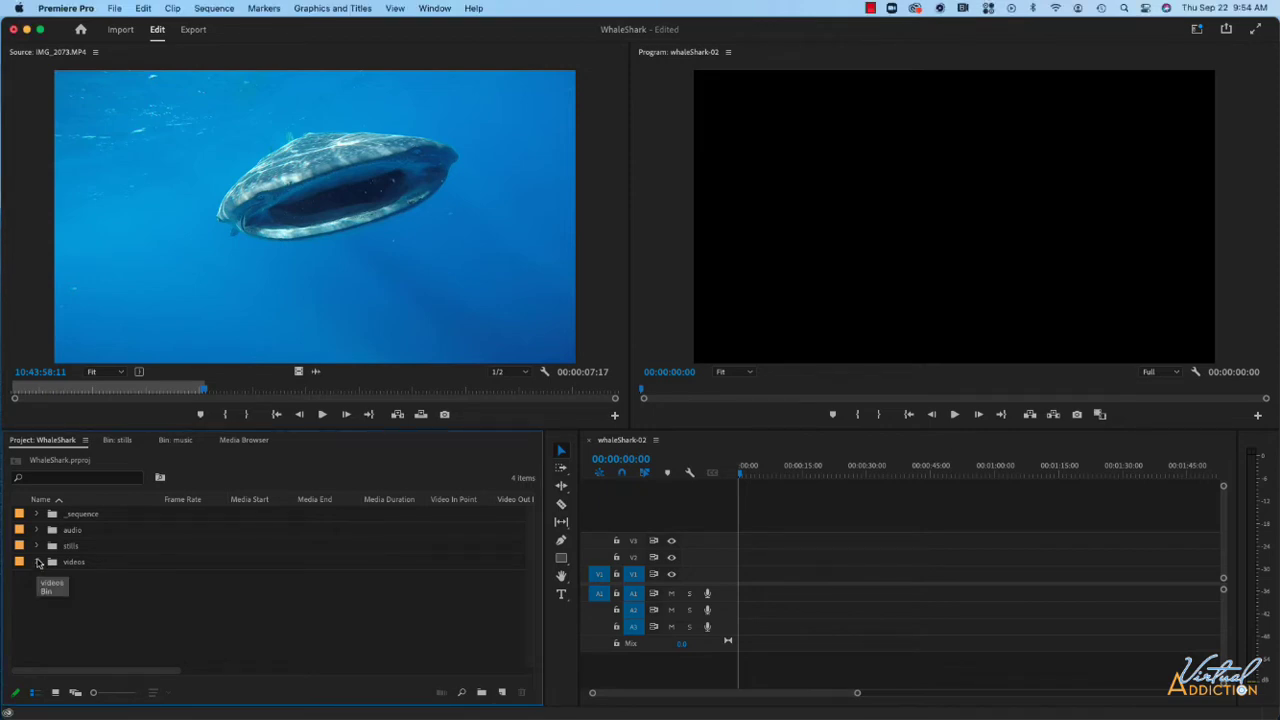
click(37, 531)
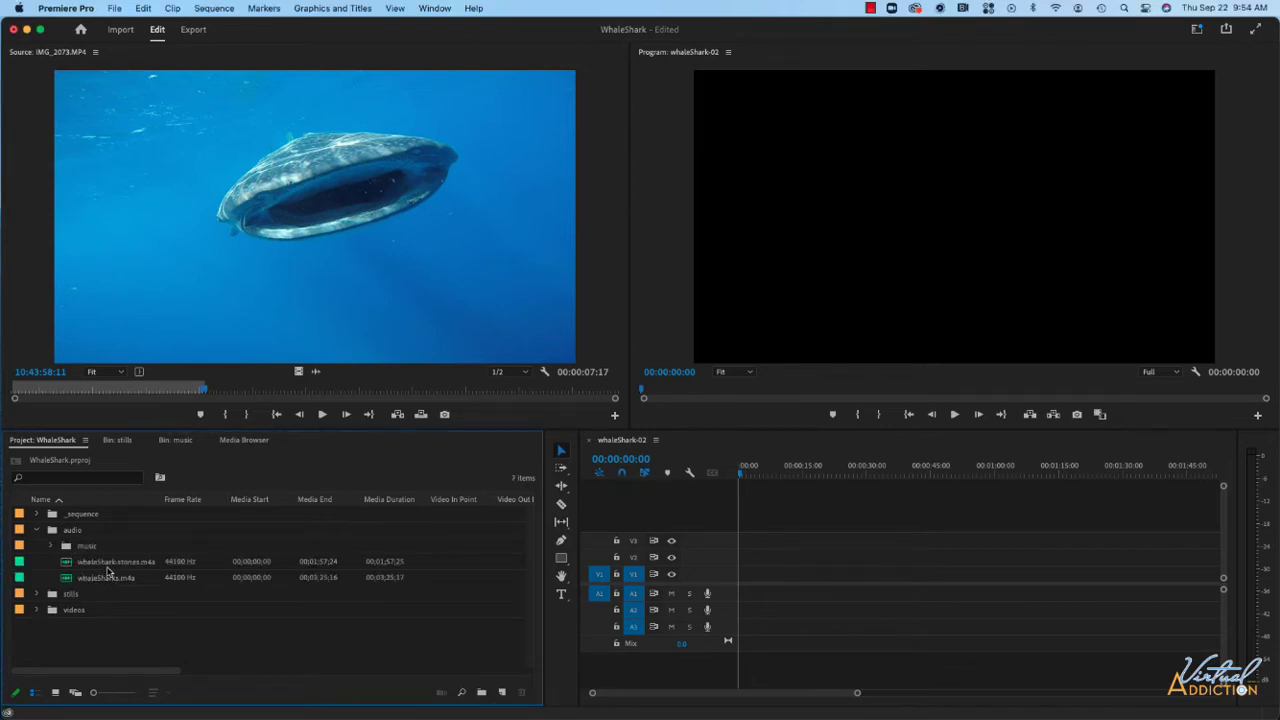
drag(105, 567, 746, 620)
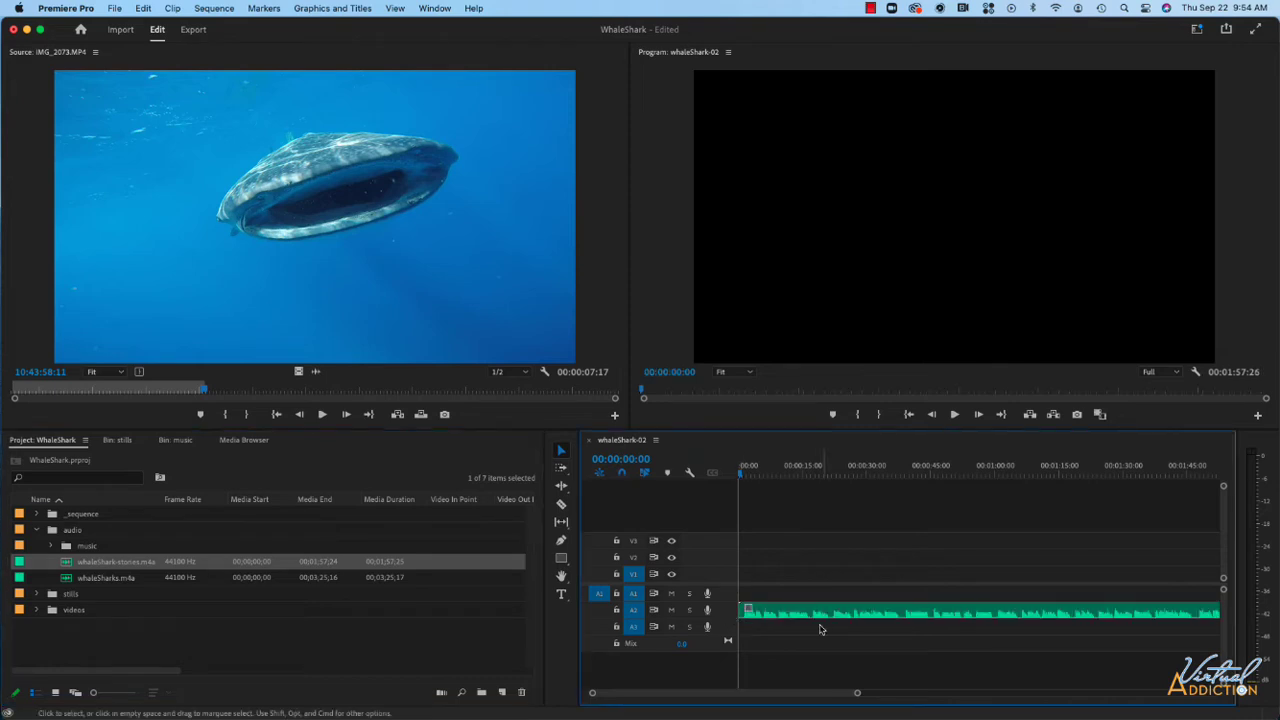
drag(857, 693, 875, 693)
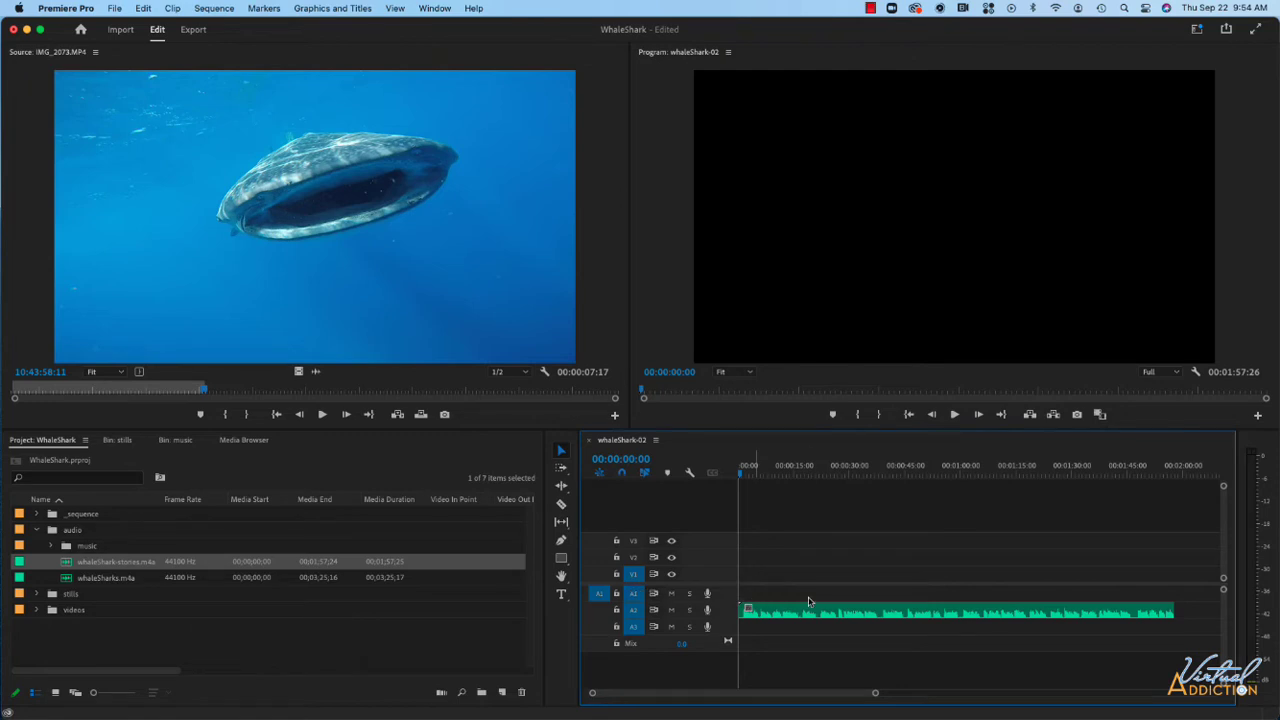
- Move the whaleShark-stories audio up to track A1 and try adding the IMG_2073.MP4 source clip to V1 and A1 over it
mouse_move(785, 613)
mouse_down()
mouse_move(786, 598)
mouse_move(770, 600)
mouse_up()
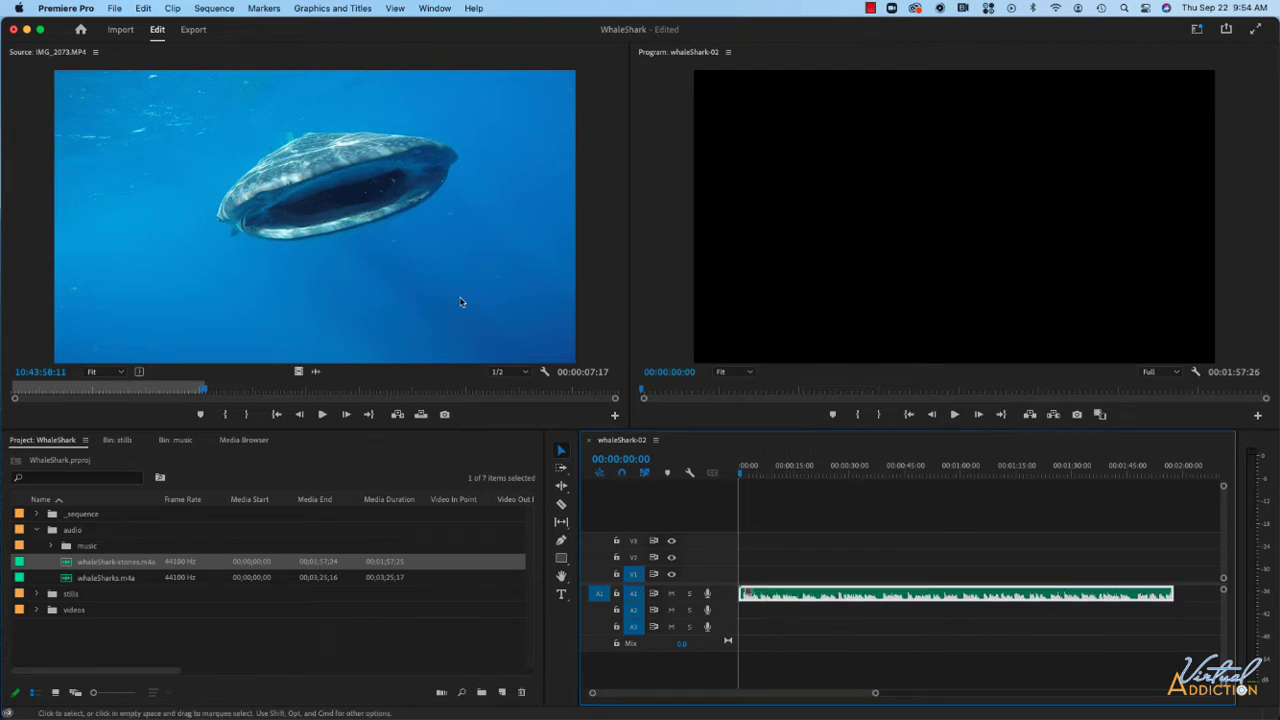
drag(456, 296, 794, 590)
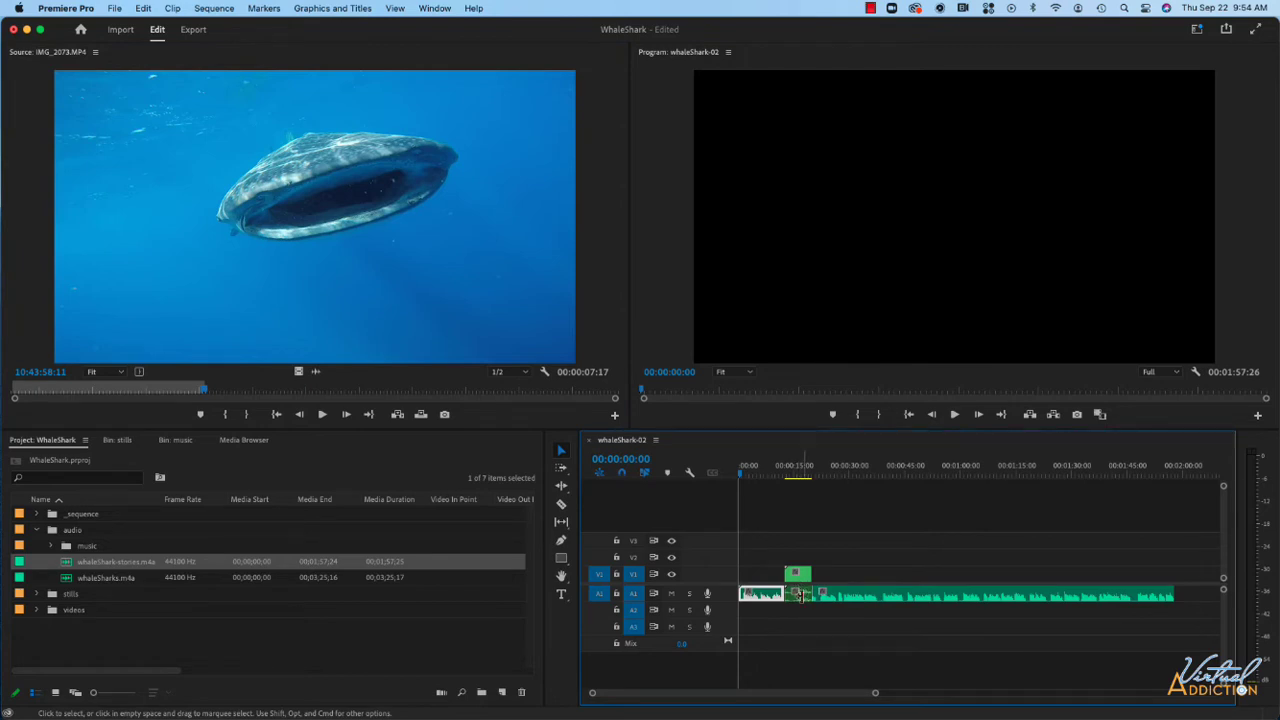
key(super+z)
- Try overwriting IMG_2073.MP4 at the sequence start with source audio patched to A2, and move the whaleShark-stories audio back to A2
click(599, 611)
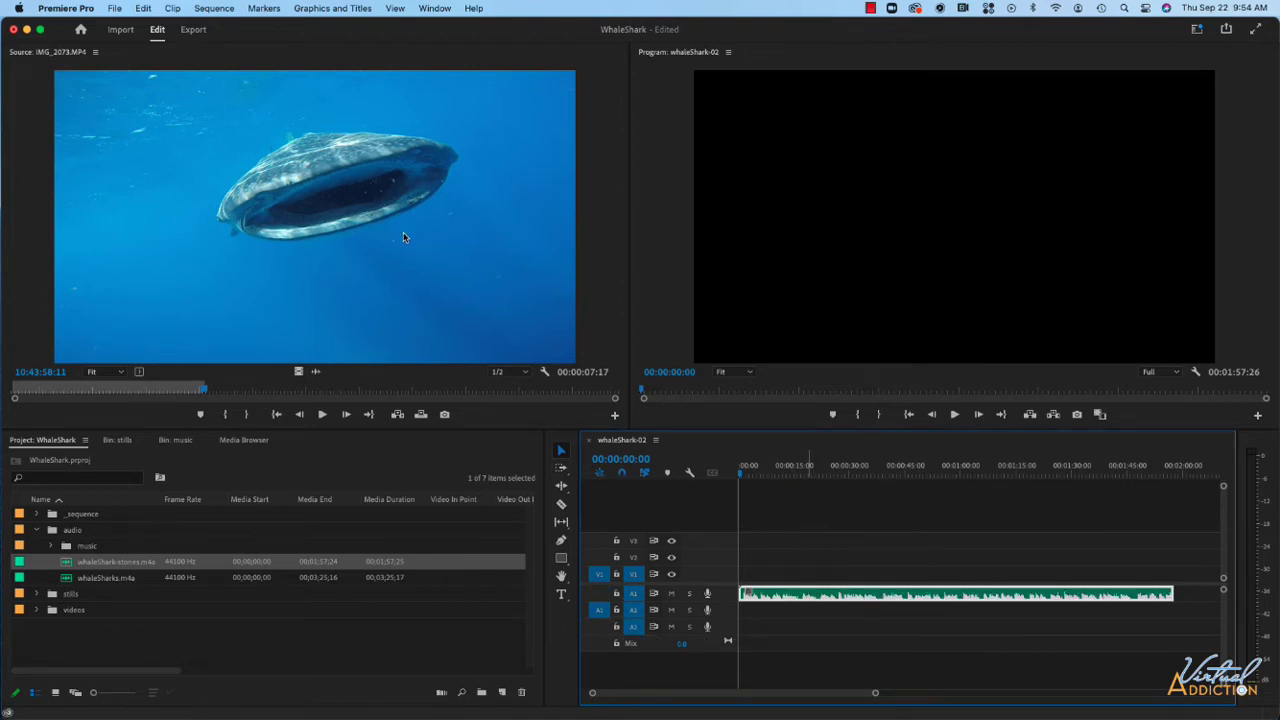
click(421, 415)
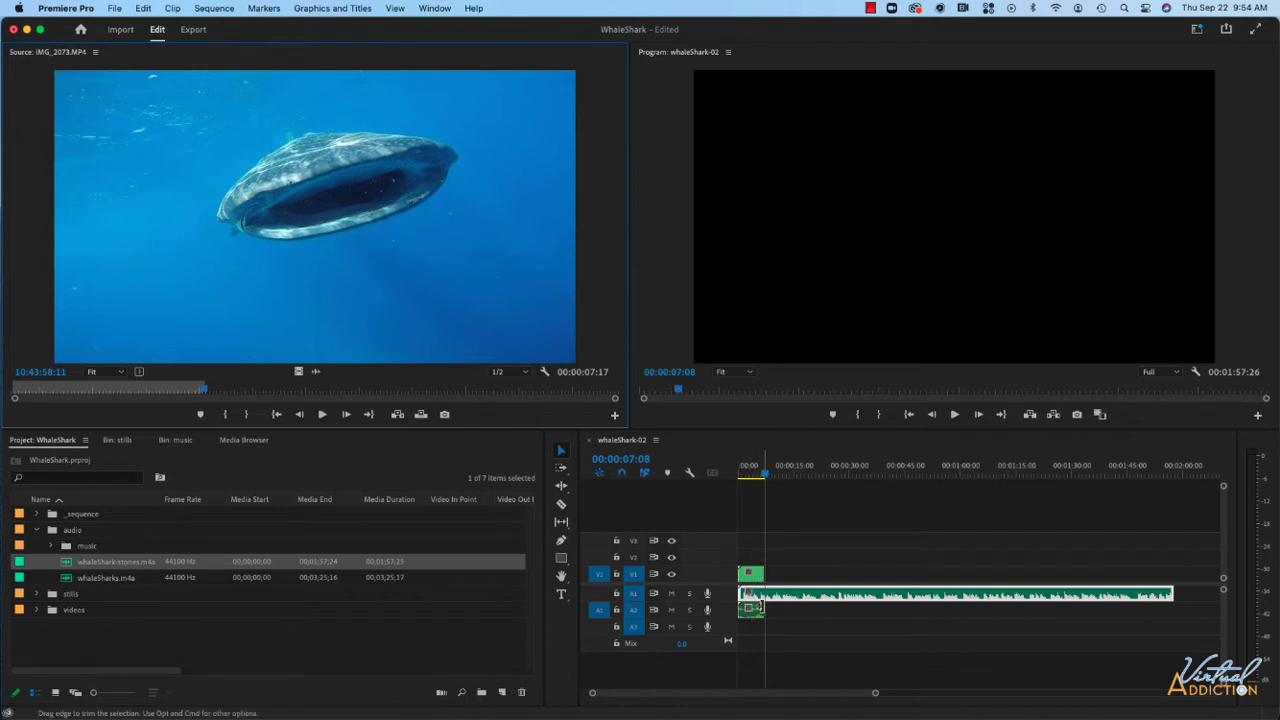
key(super+z)
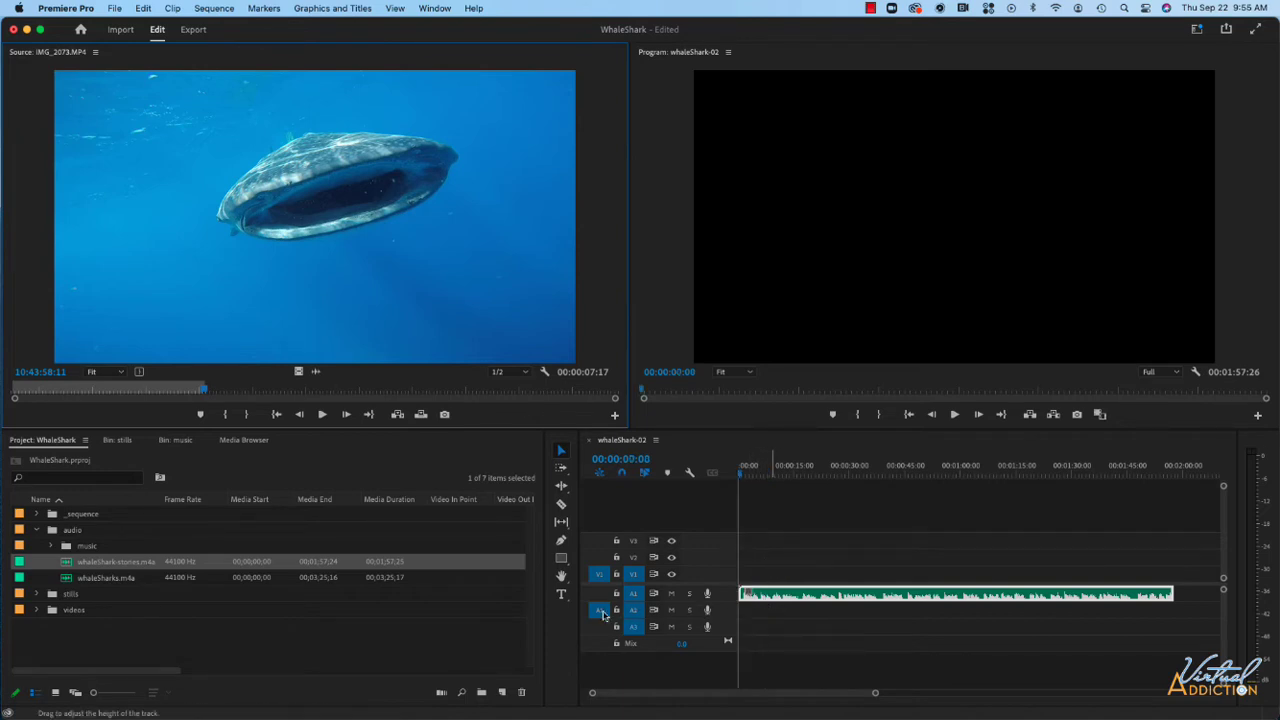
drag(770, 598, 774, 616)
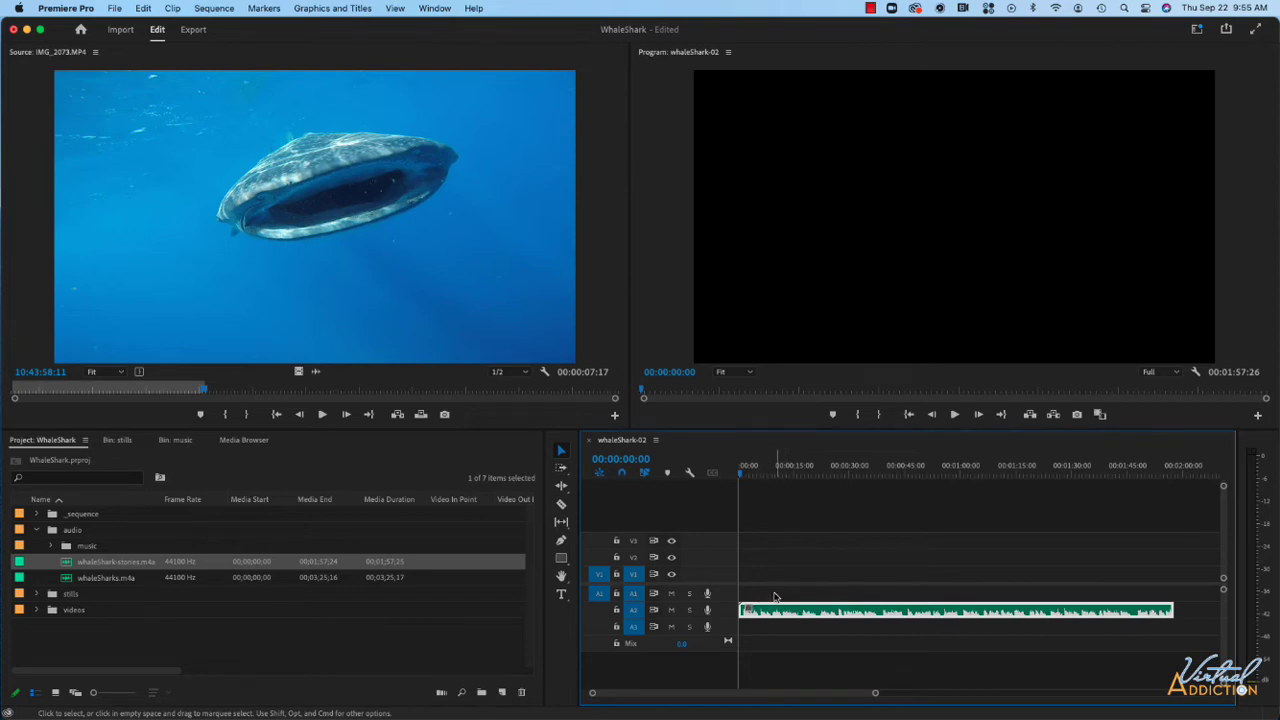
- Play the narration to find the first phrase's end, mark a sequence Out point at 00:00:16:16, and return the playhead to the start
key(space)
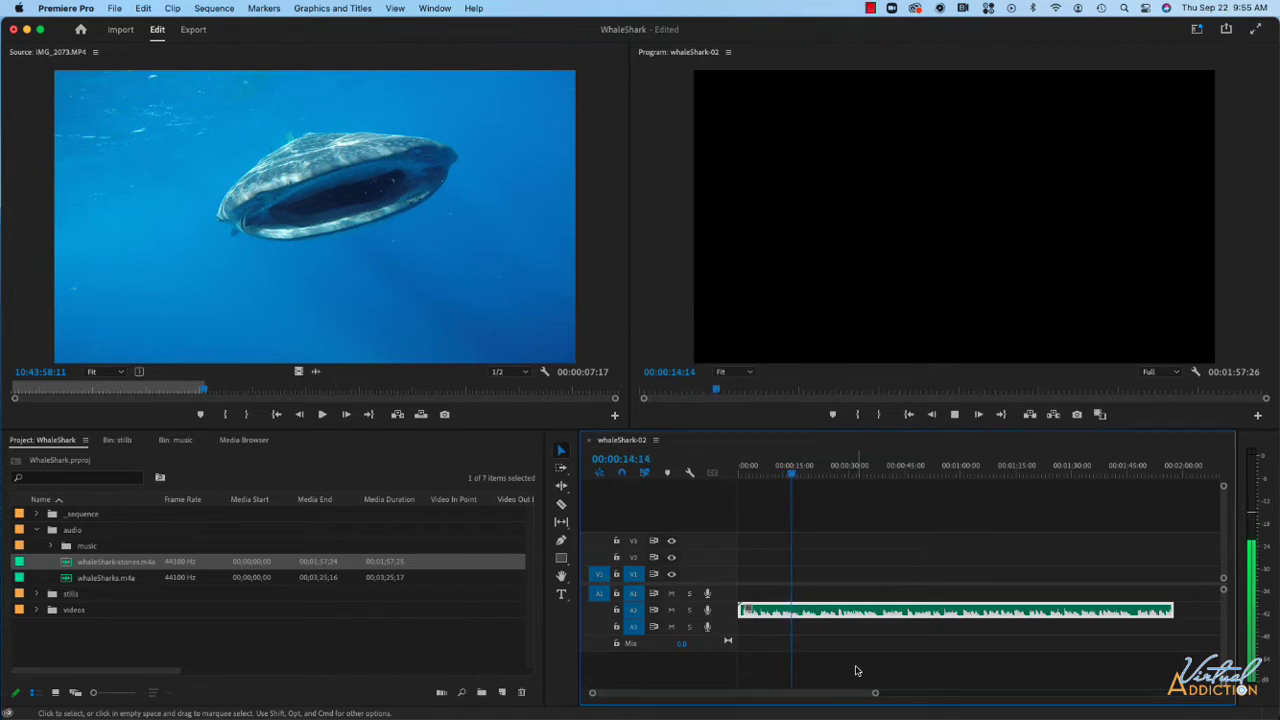
key(space)
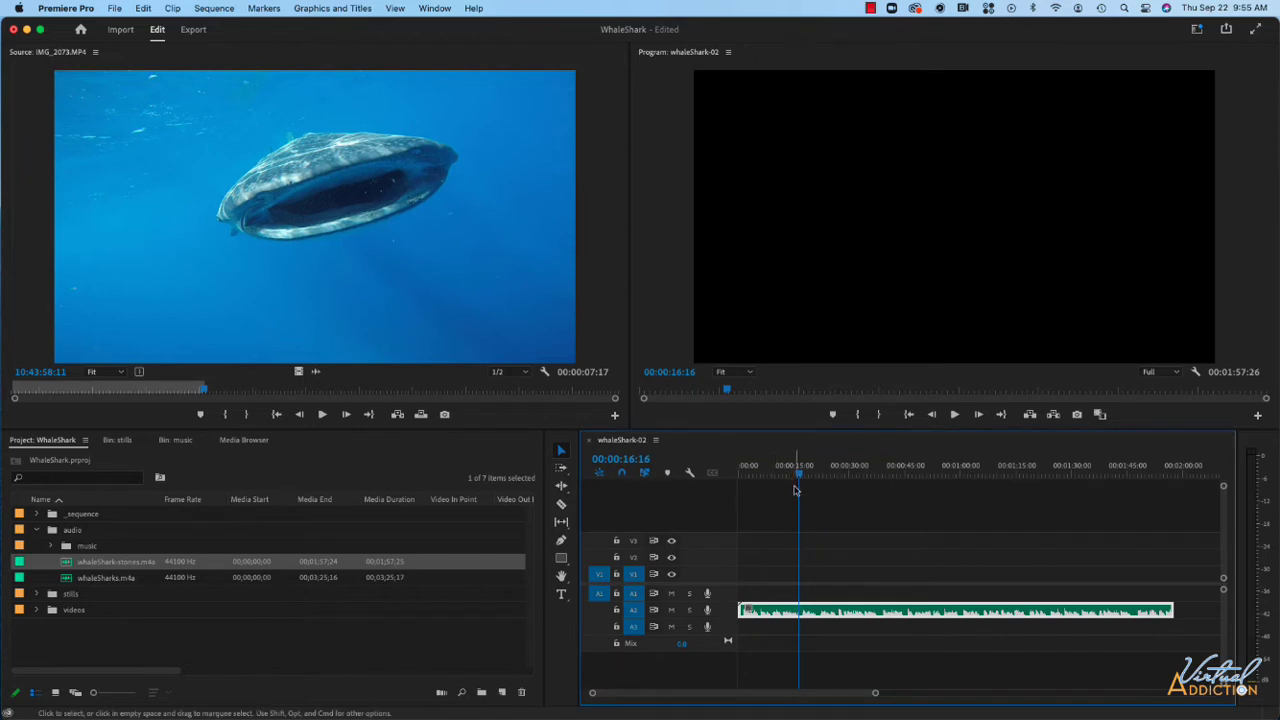
key(o)
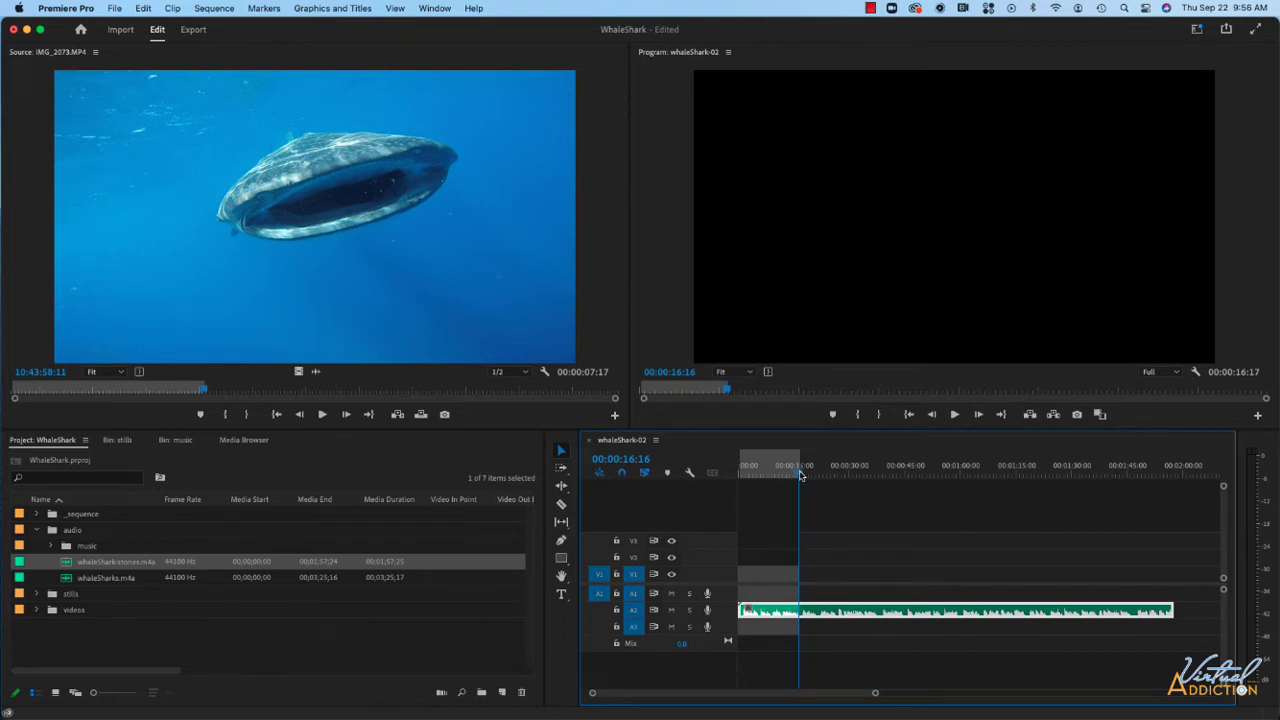
key(Home)
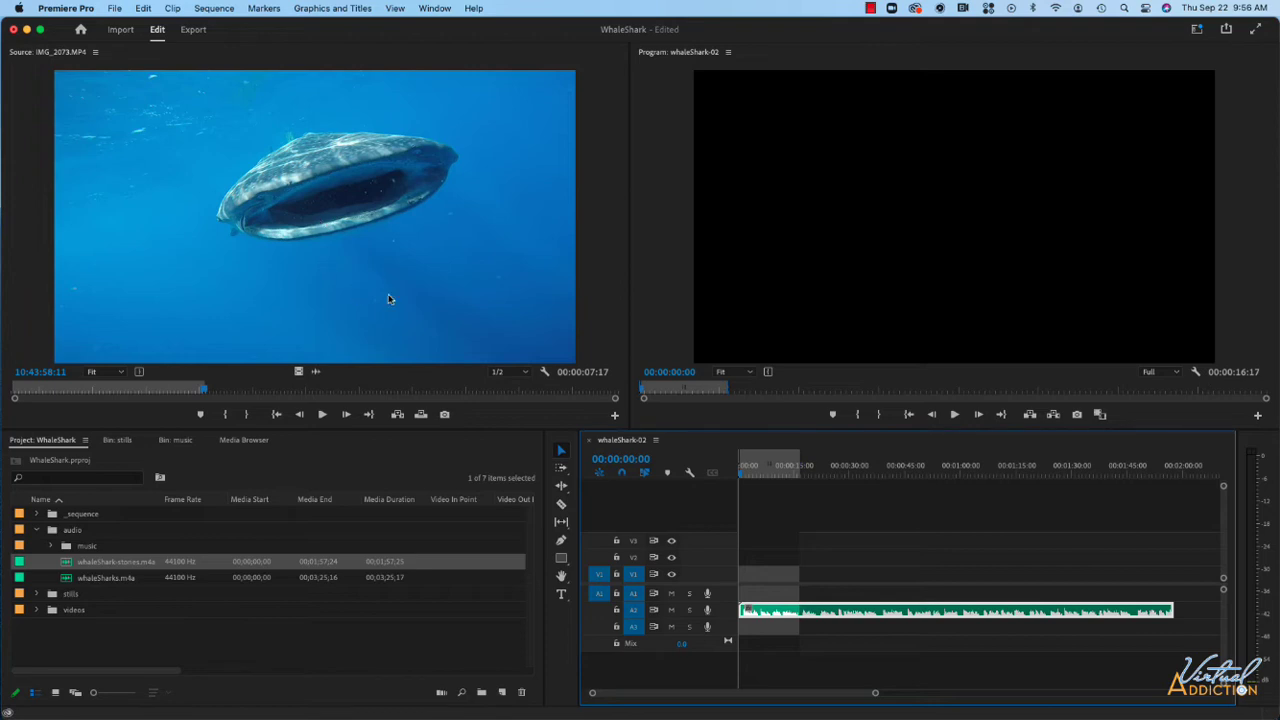
- Try an insert edit of IMG_2073.MP4 into the marked range using Change Clip Speed (Fit to Fill)
click(398, 414)
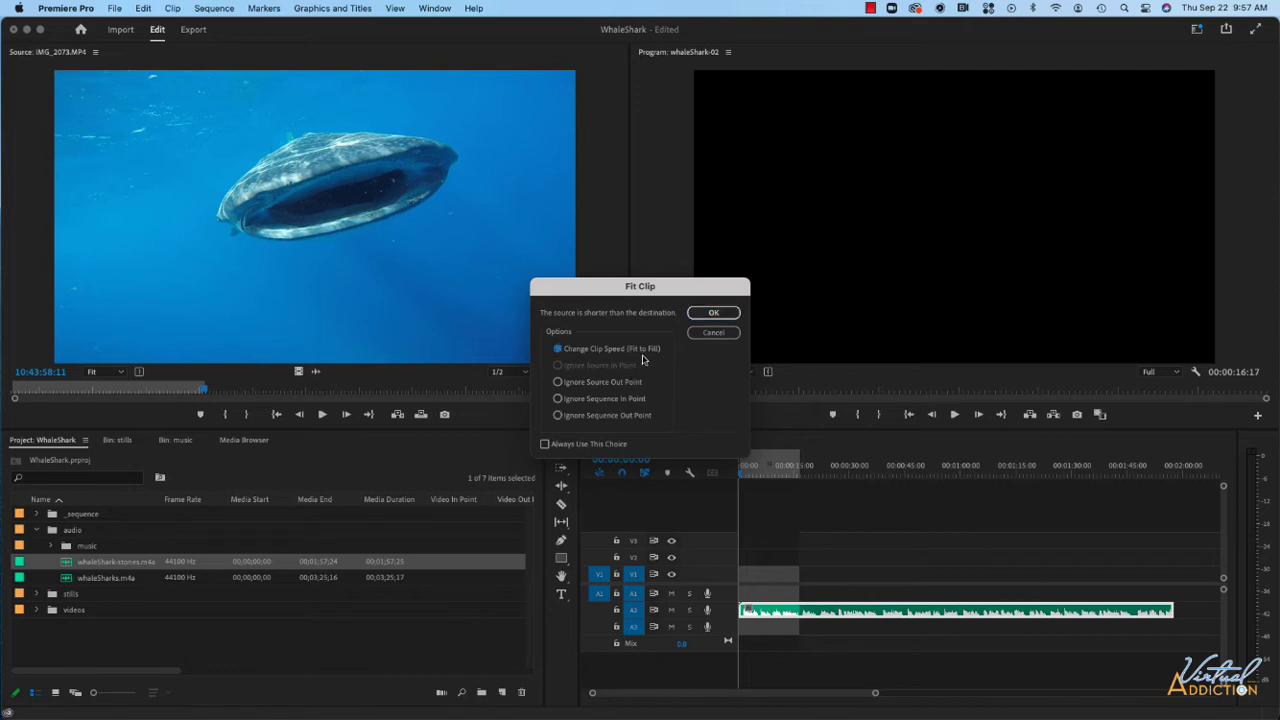
click(729, 316)
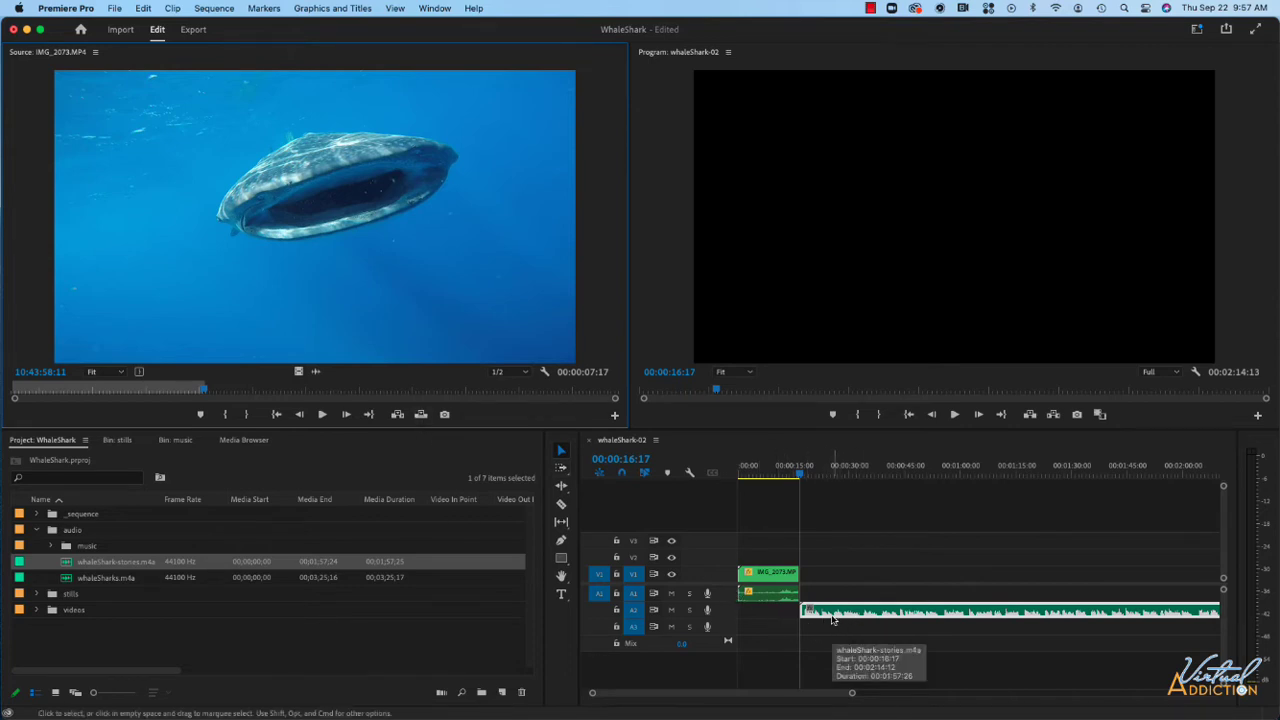
key(apostrophe)
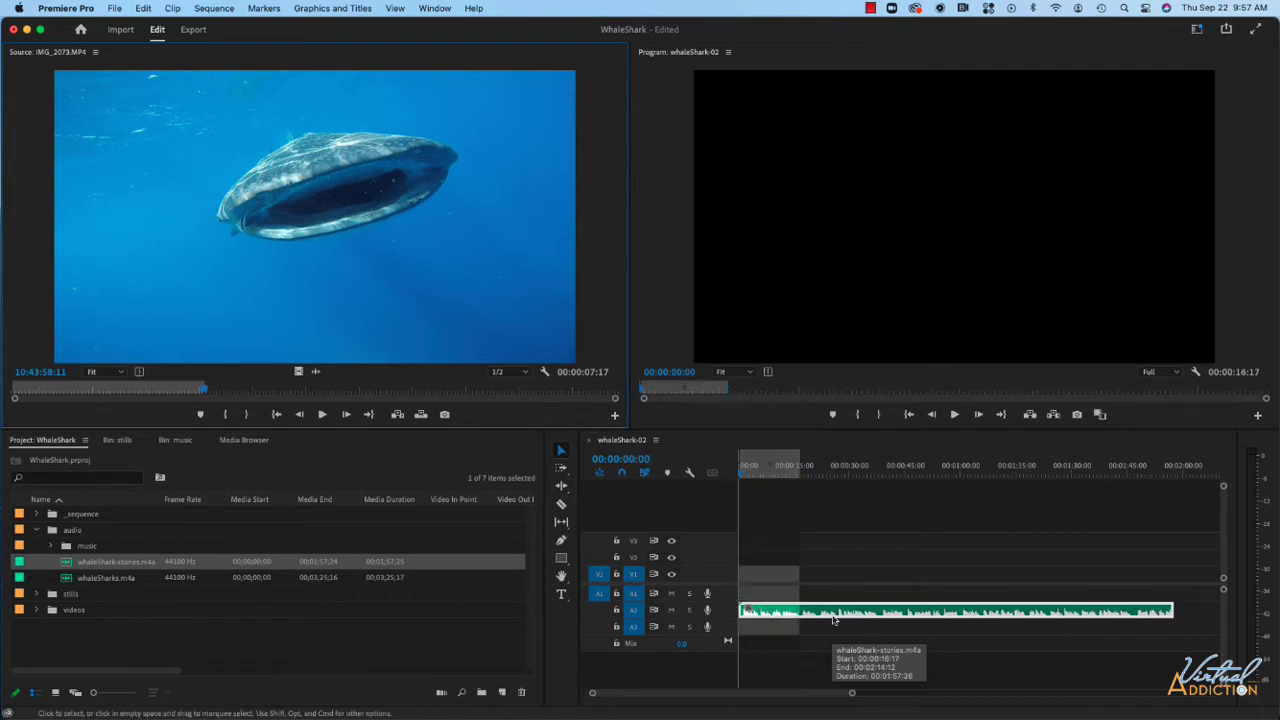
- Overwrite the marked range on V1 and A1 with IMG_2073.MP4, using Change Clip Speed (Fit to Fill)
click(420, 414)
click(557, 349)
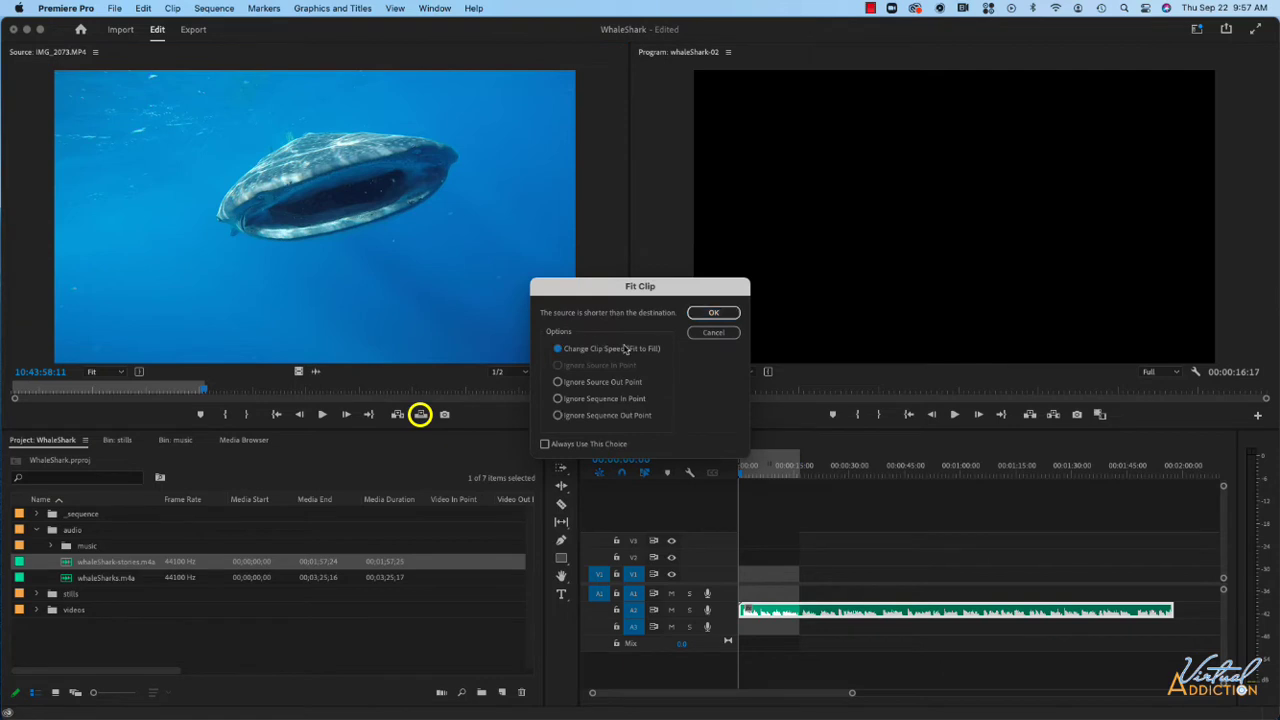
click(712, 313)
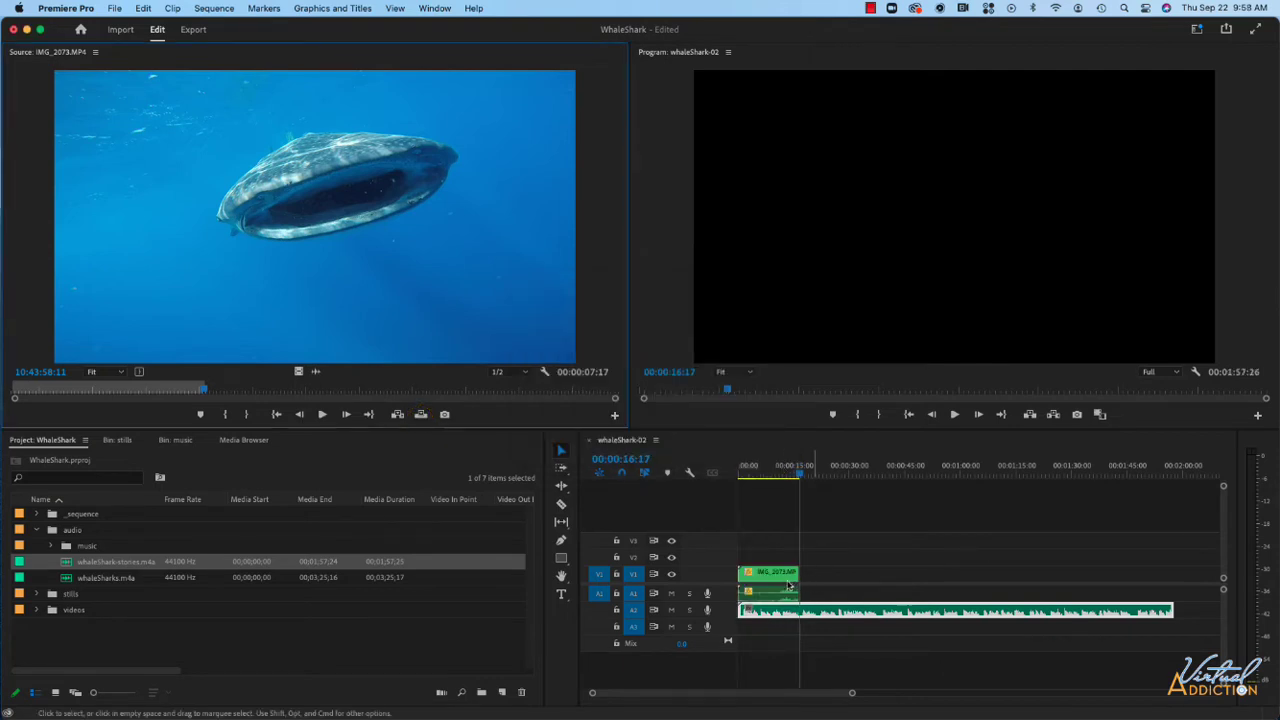
- Check the speed of the fitted IMG_2073.MP4 clip and play it back with the narration from the sequence start
mouse_move(768, 581)
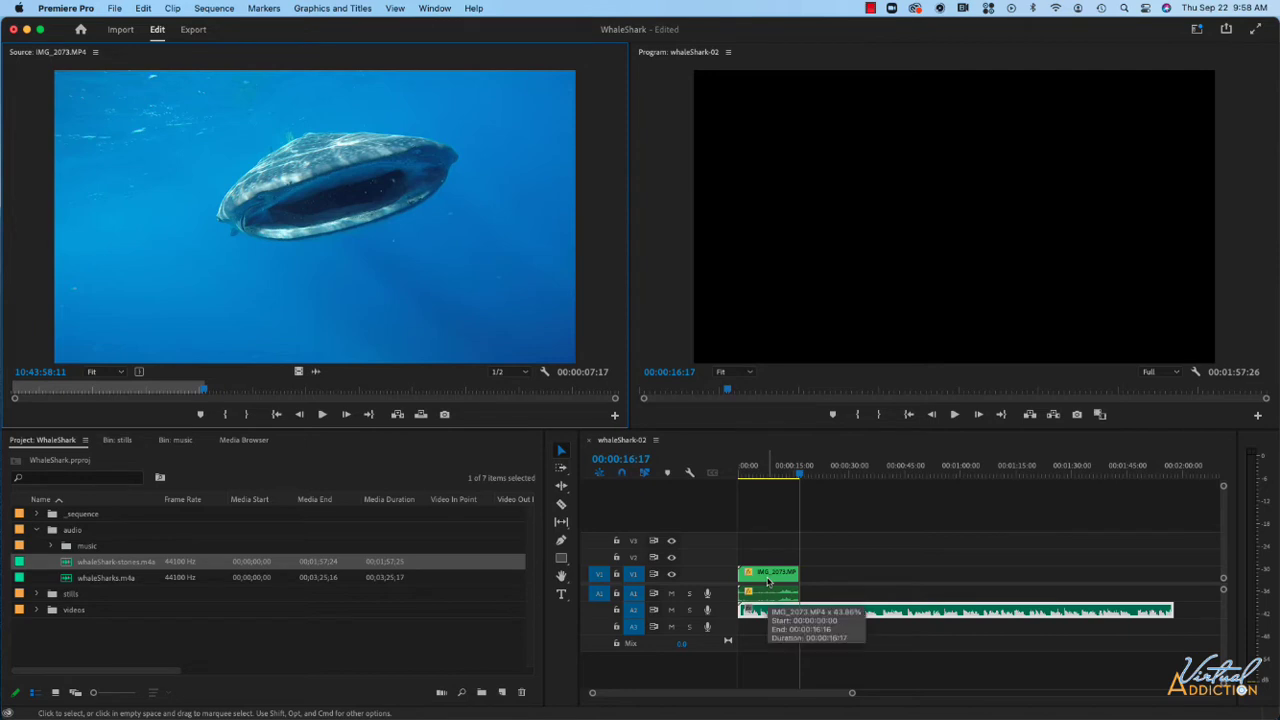
drag(800, 476, 726, 478)
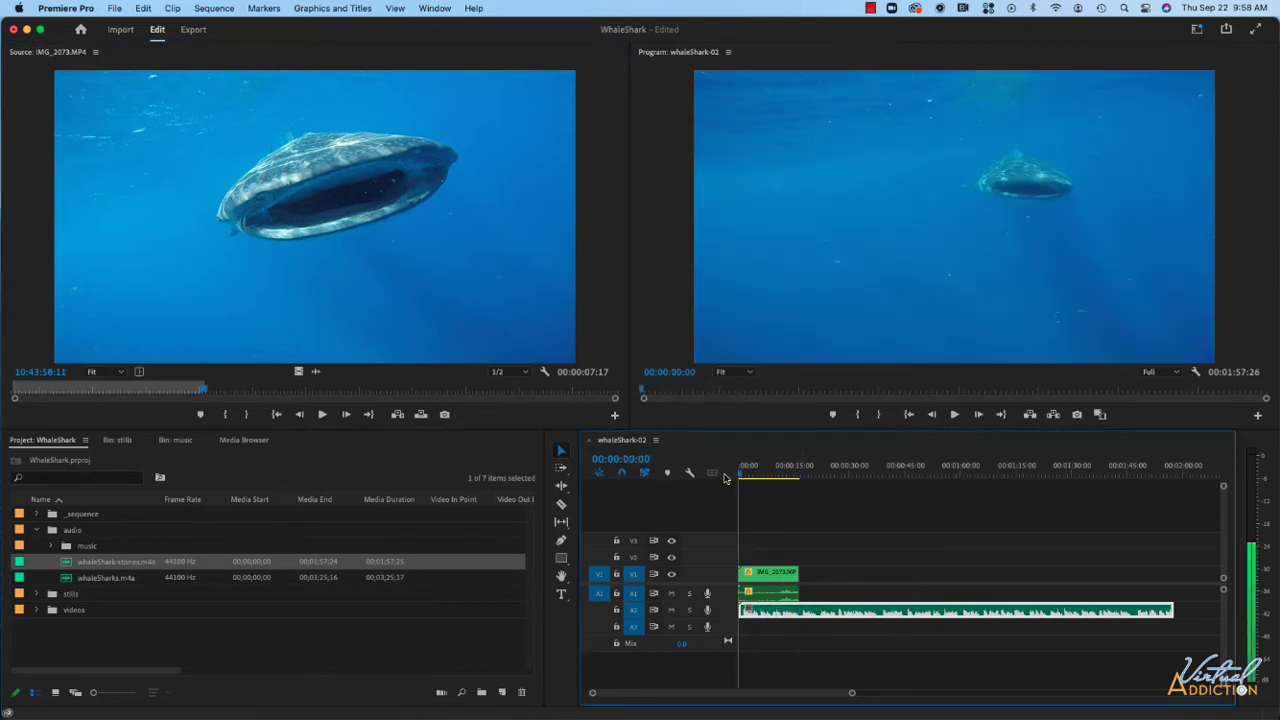
key(space)
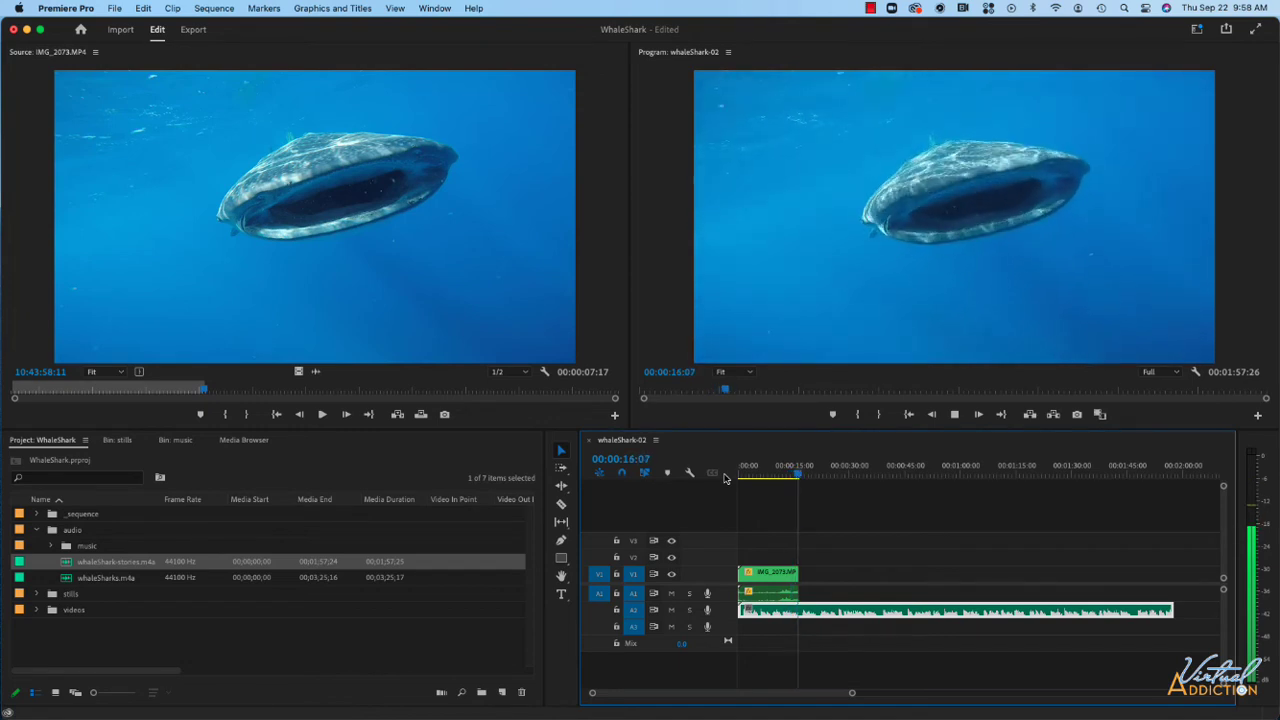
click(807, 464)
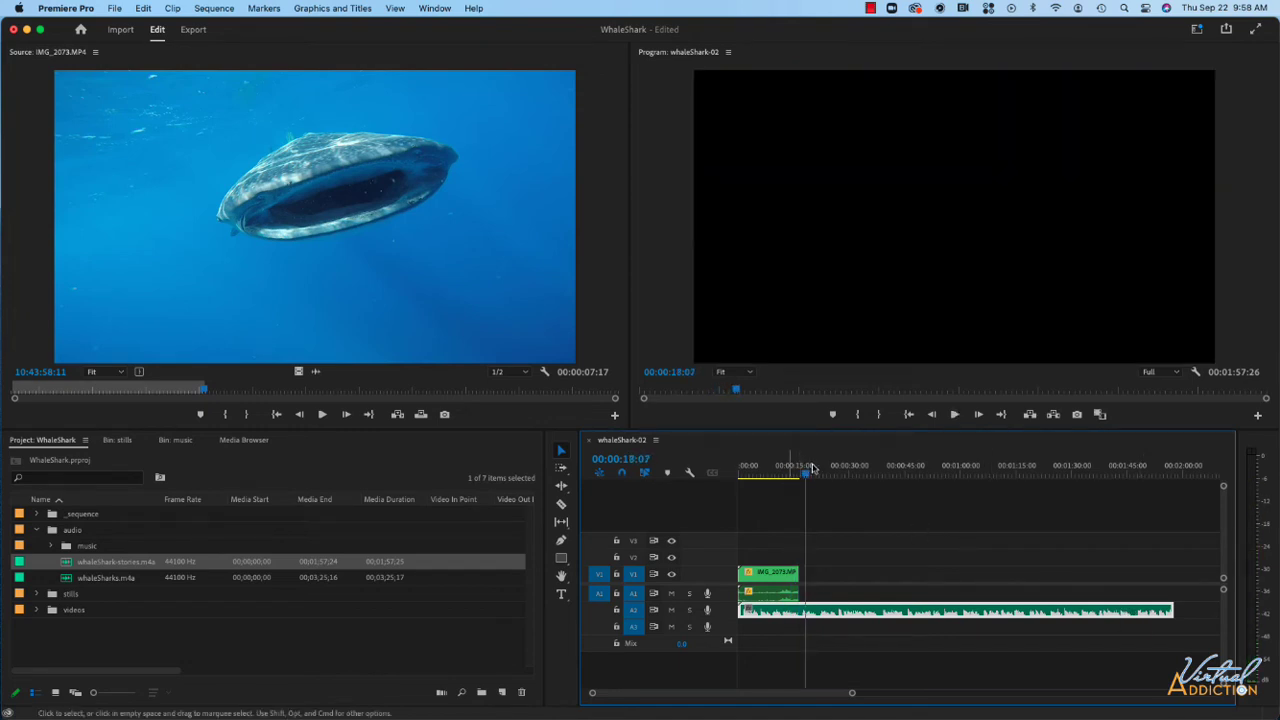
click(785, 466)
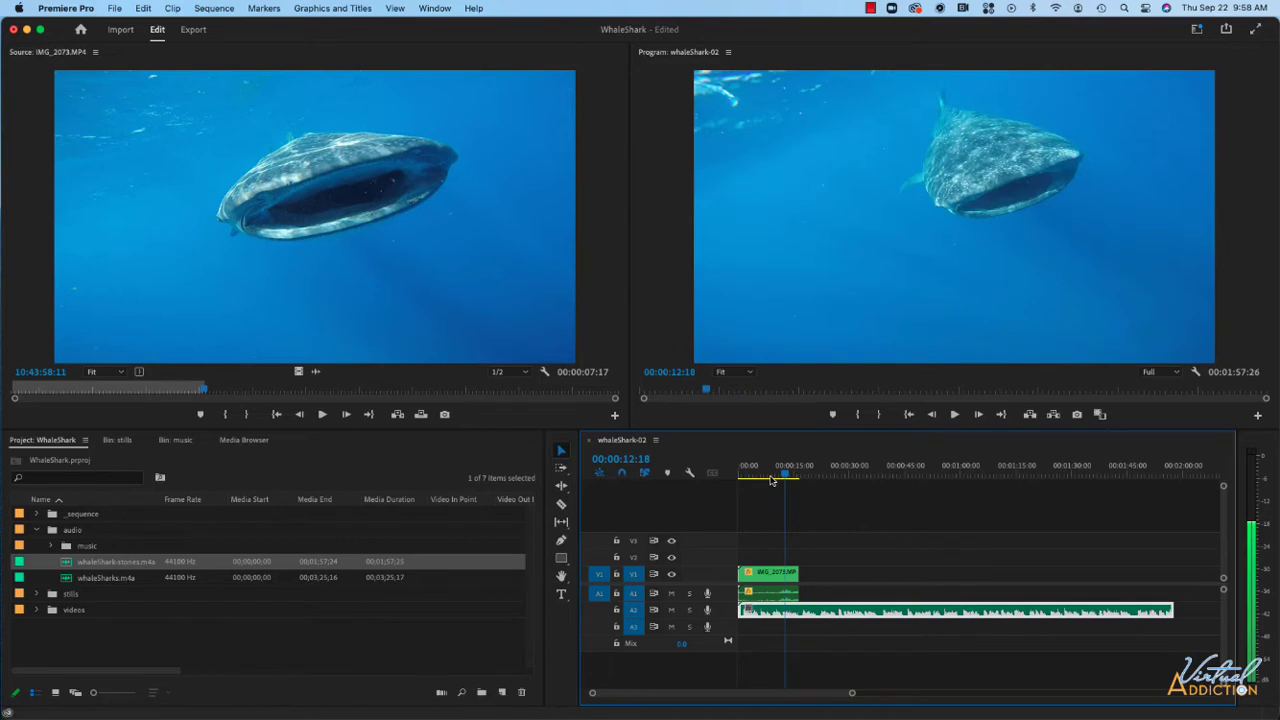
click(770, 476)
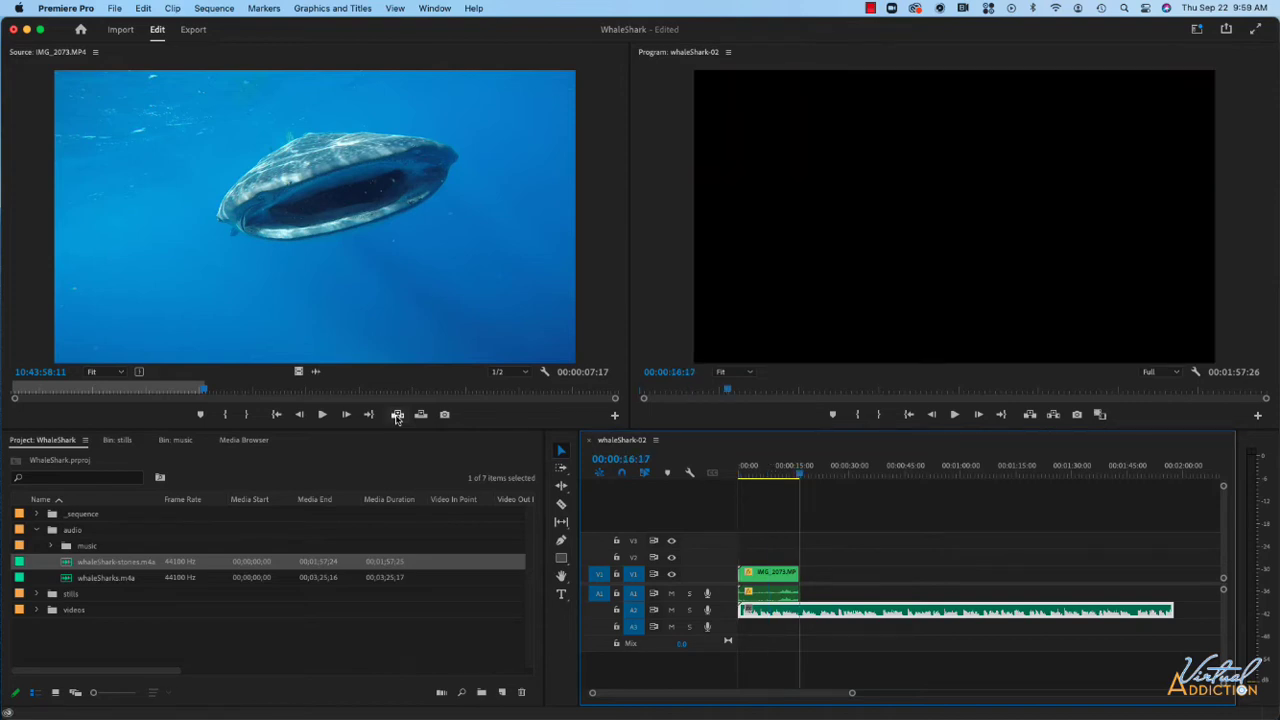
- Play the narration onward from the first clip's end, mark a sequence Out point at 00:00:38:06, and return the playhead to that clip's end
key(space)
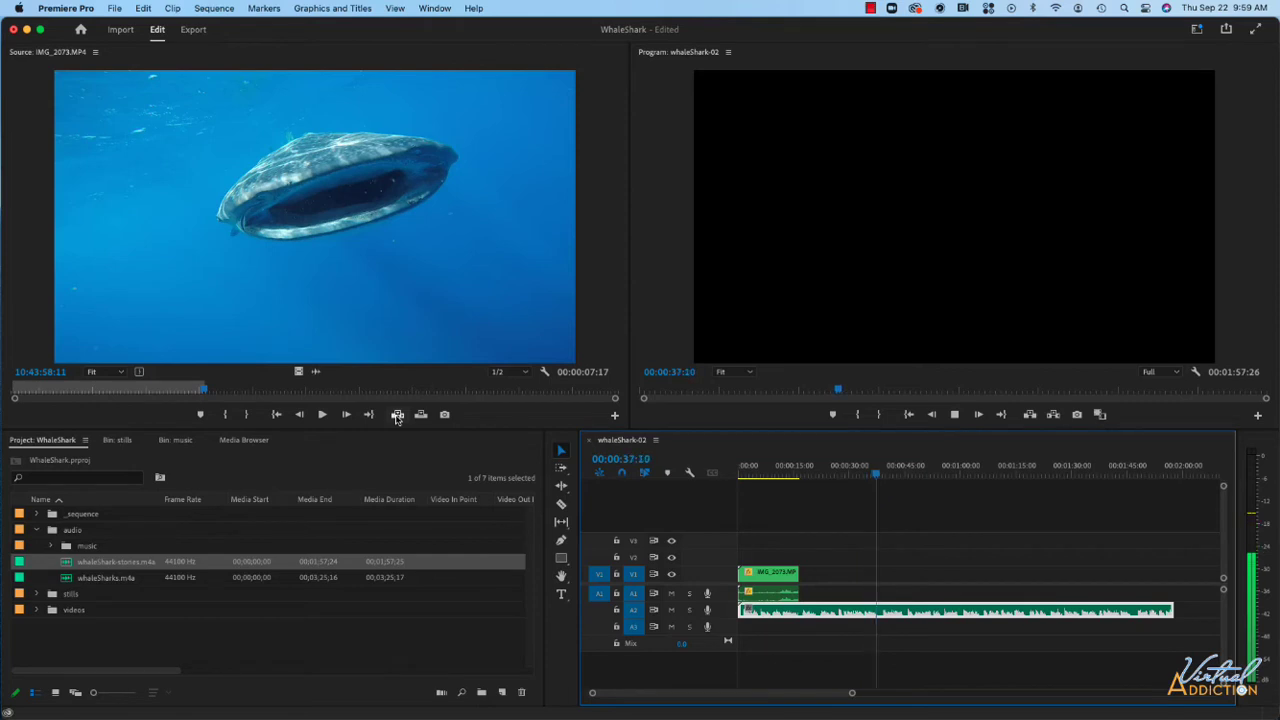
key(space)
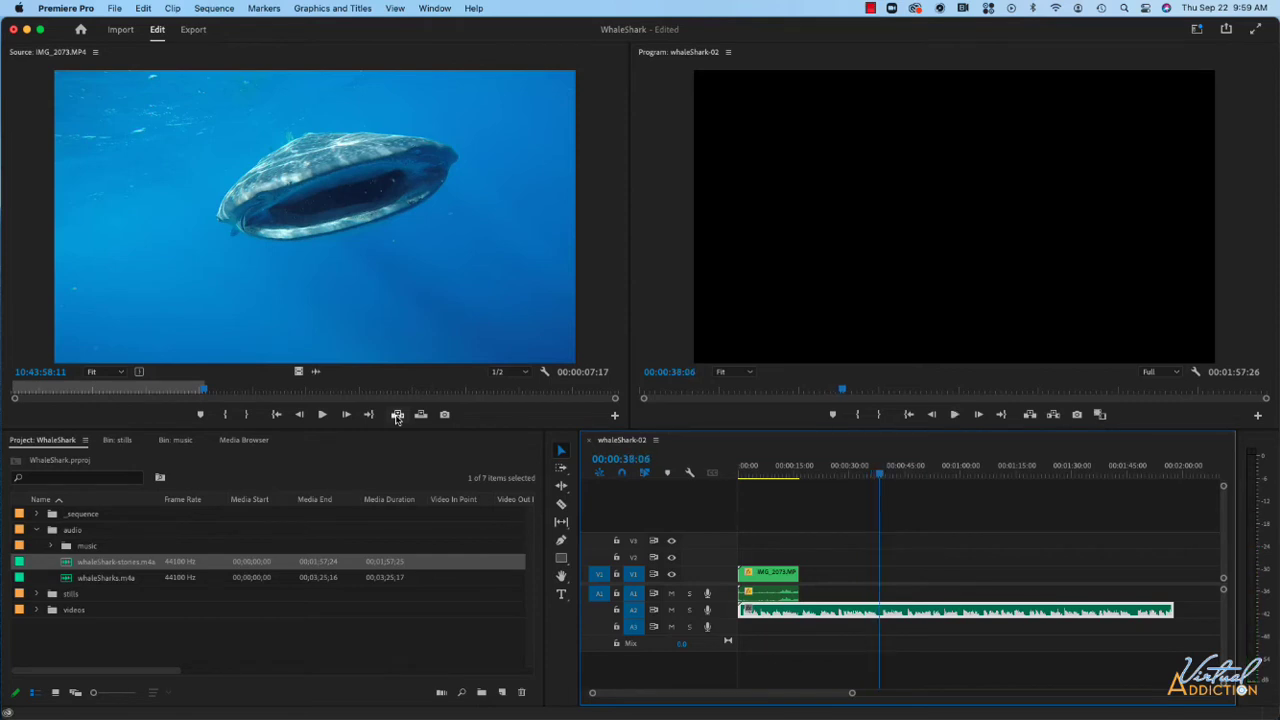
key(o)
key(Up)
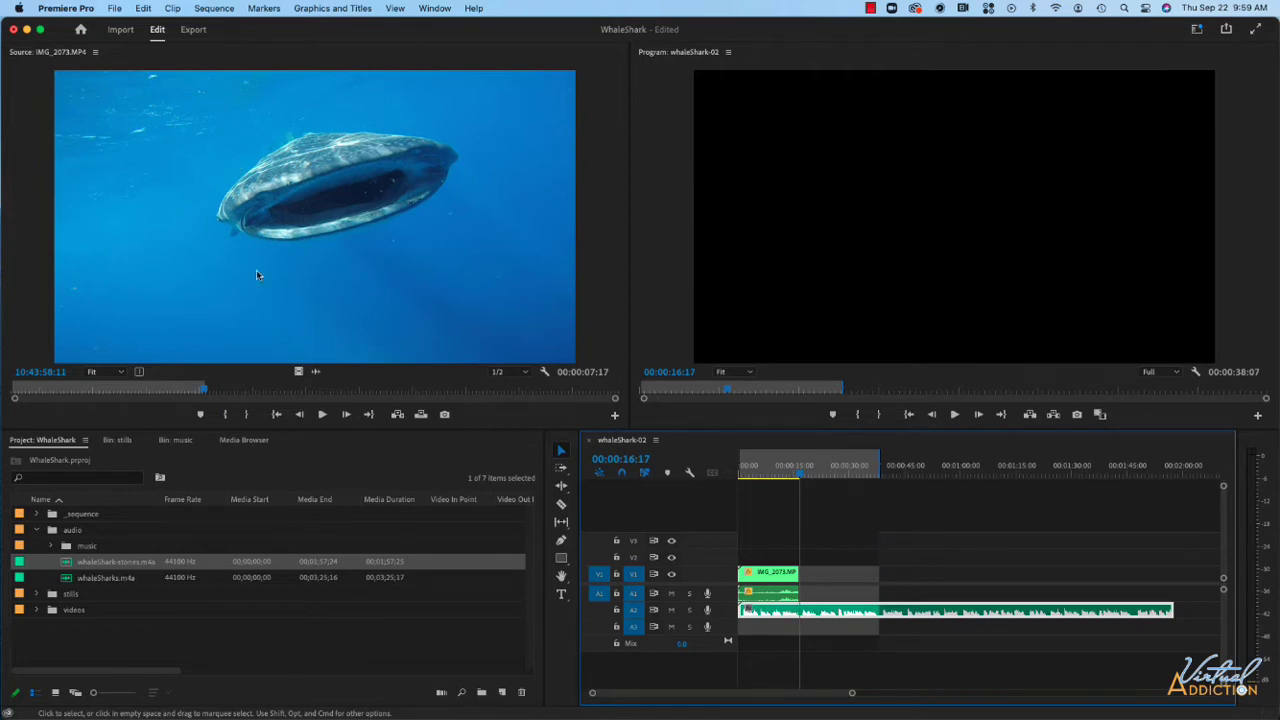
- Load GX012633.MP4 as the source clip and mark its Out point at 09:16:24:56
click(96, 53)
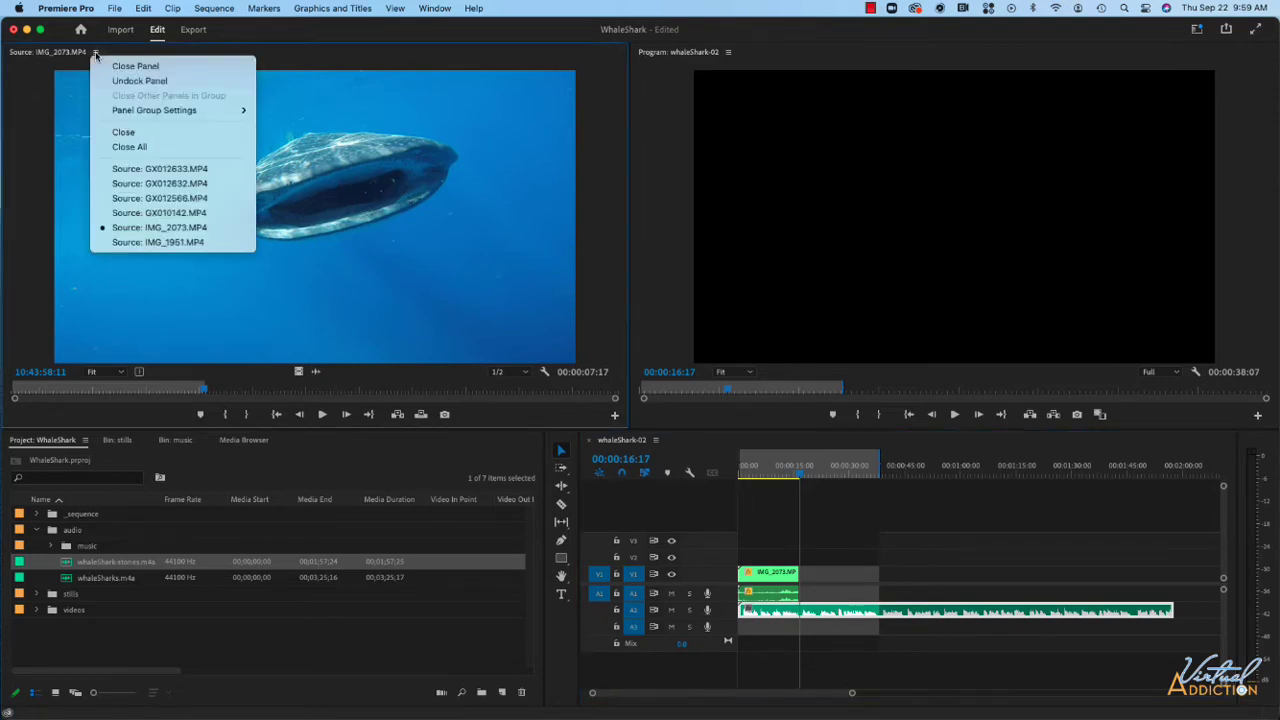
click(141, 213)
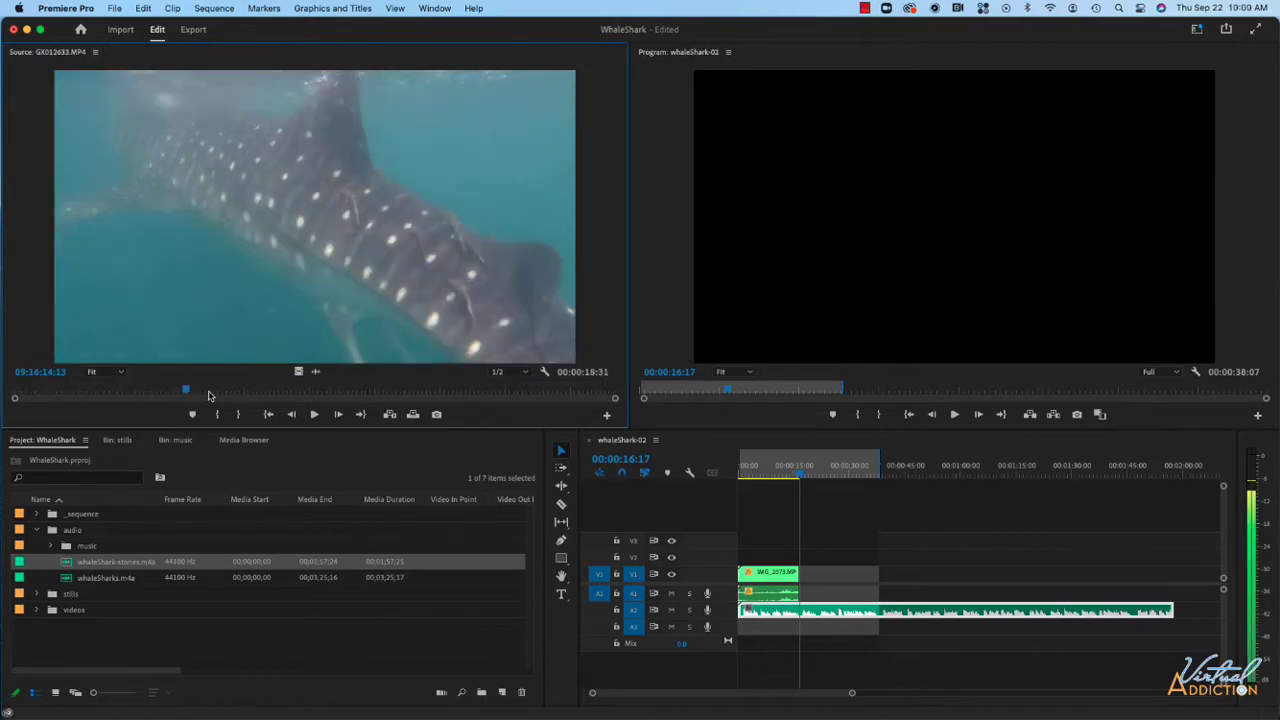
drag(200, 392, 537, 393)
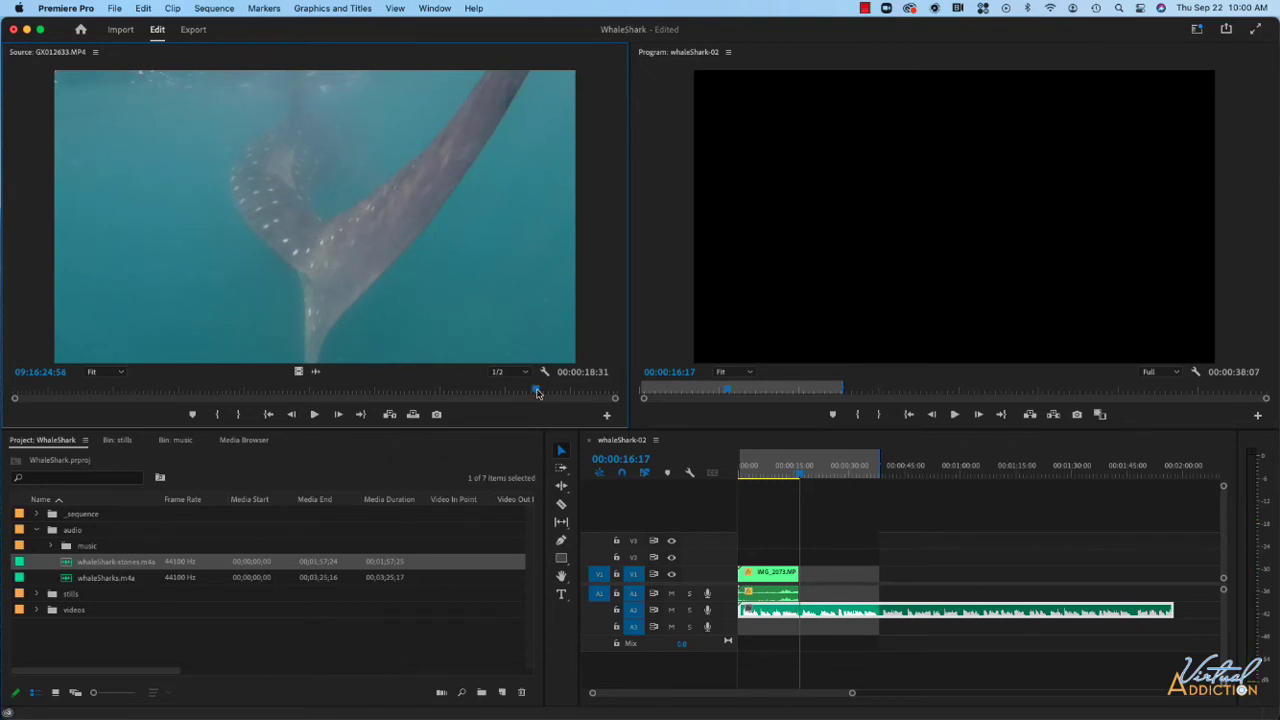
key(o)
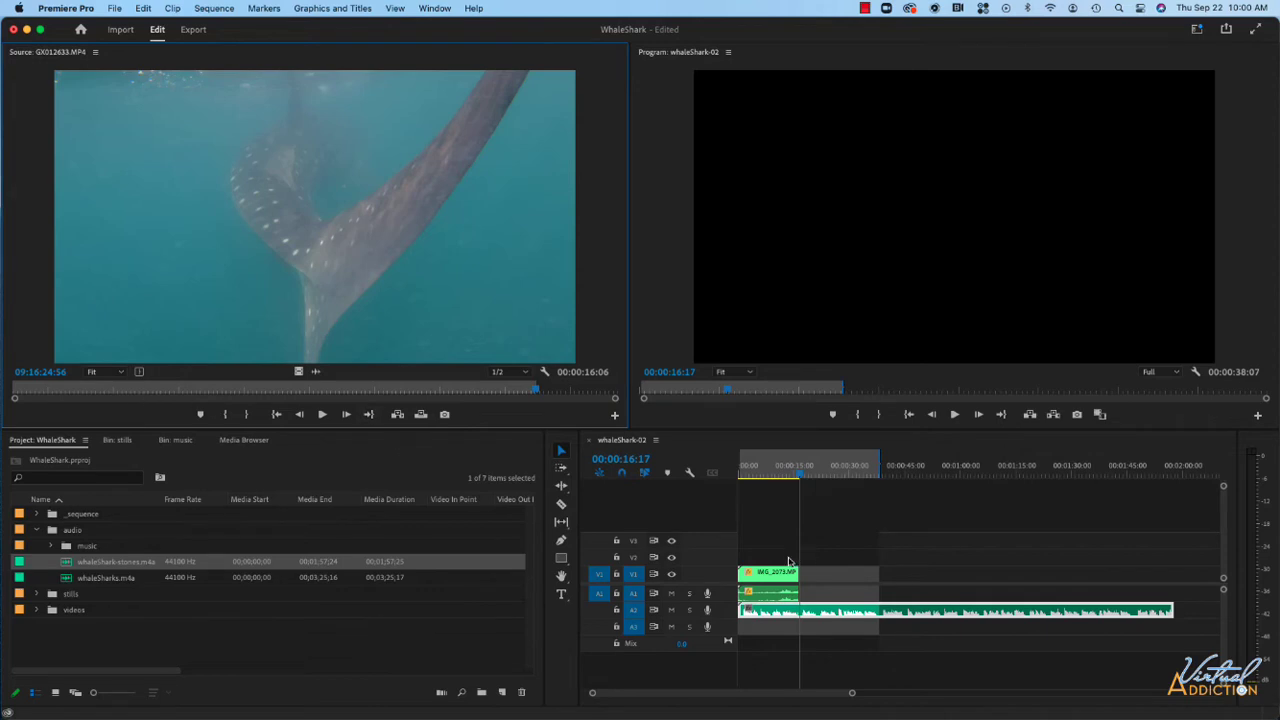
- Try an overwrite edit of GX012633.MP4 into the sequence with only the 00:00:38:06 Out point marked
click(421, 415)
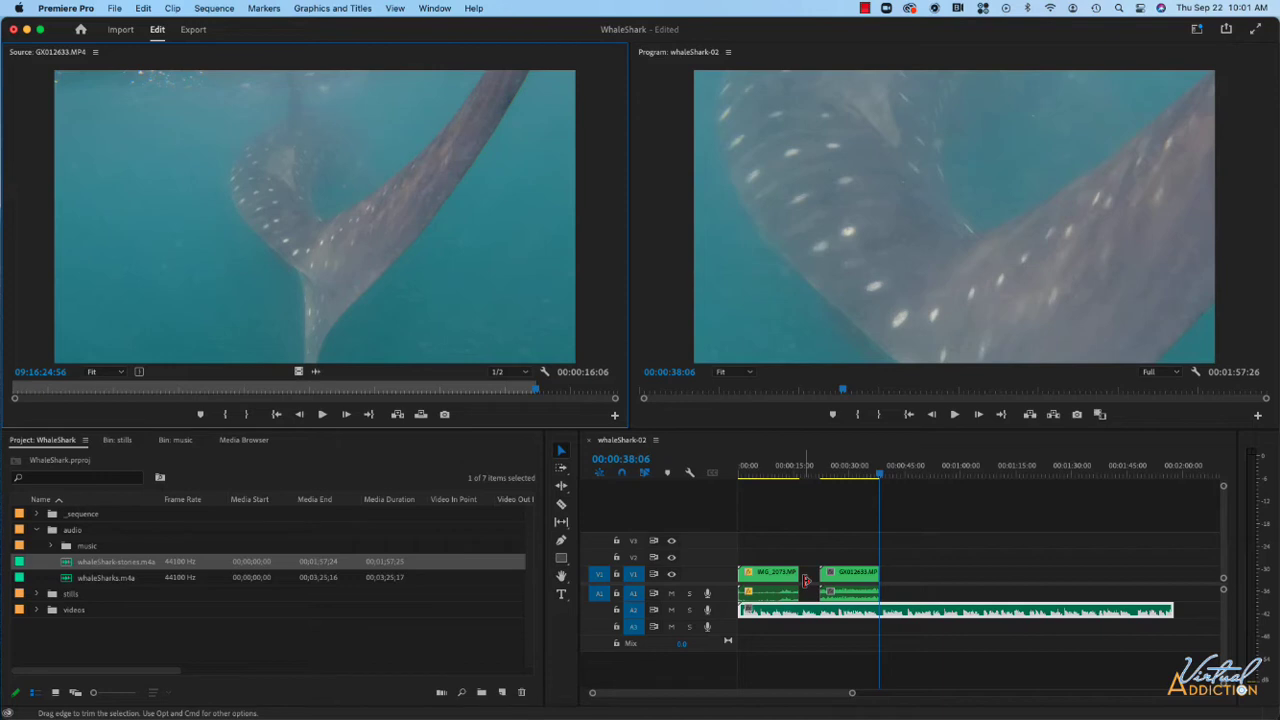
key(super+z)
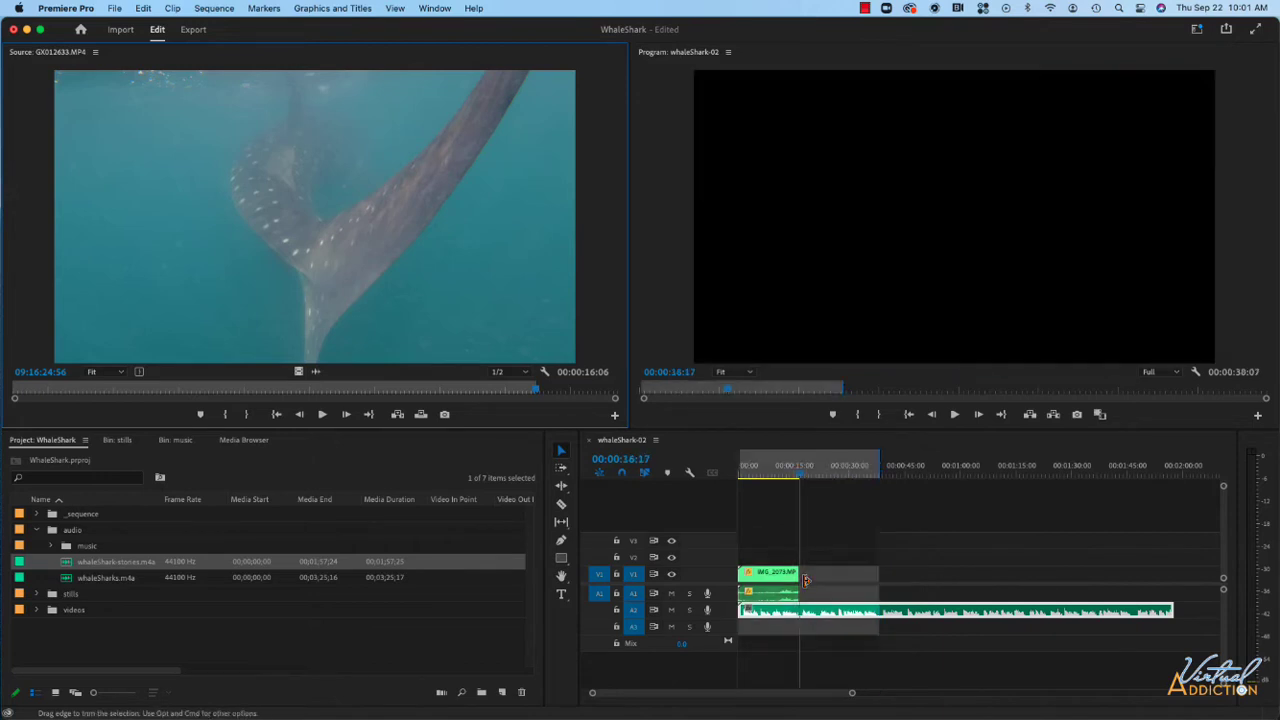
click(801, 481)
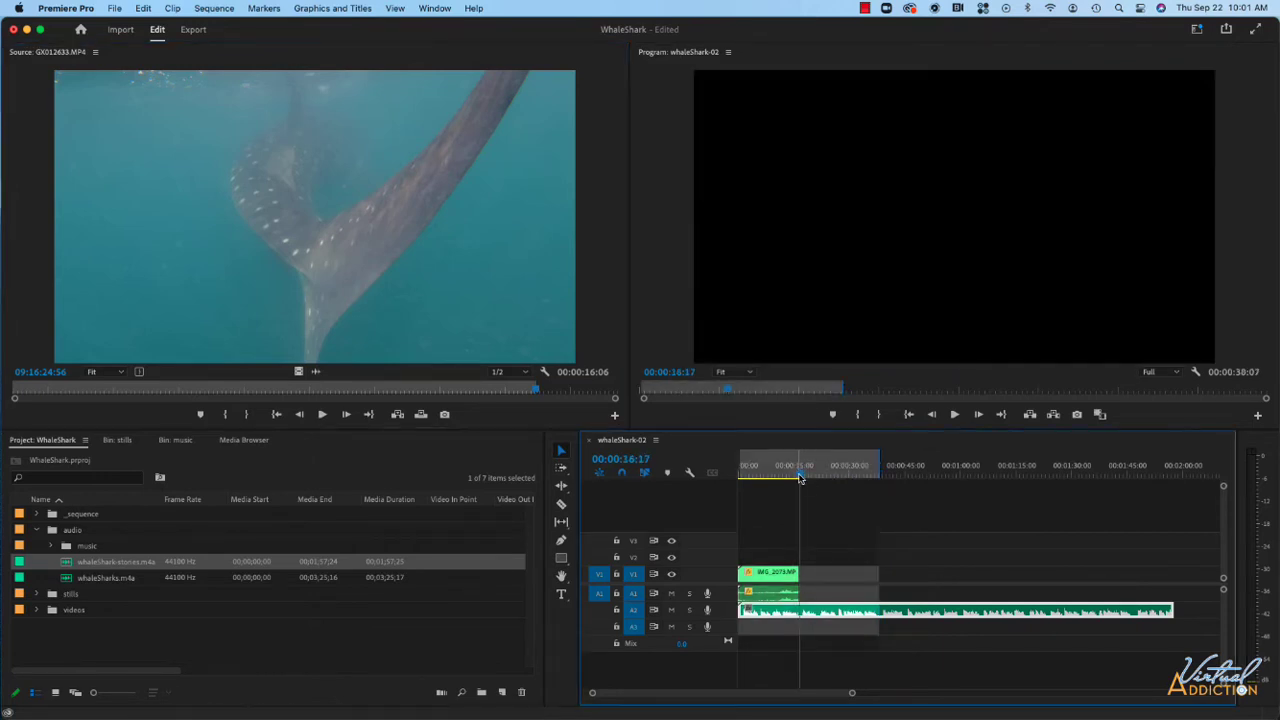
- Mark a sequence In point at 00:00:16:17 and overwrite GX012633.MP4 into the marked range with Change Clip Speed (Fit to Fill)
key(i)
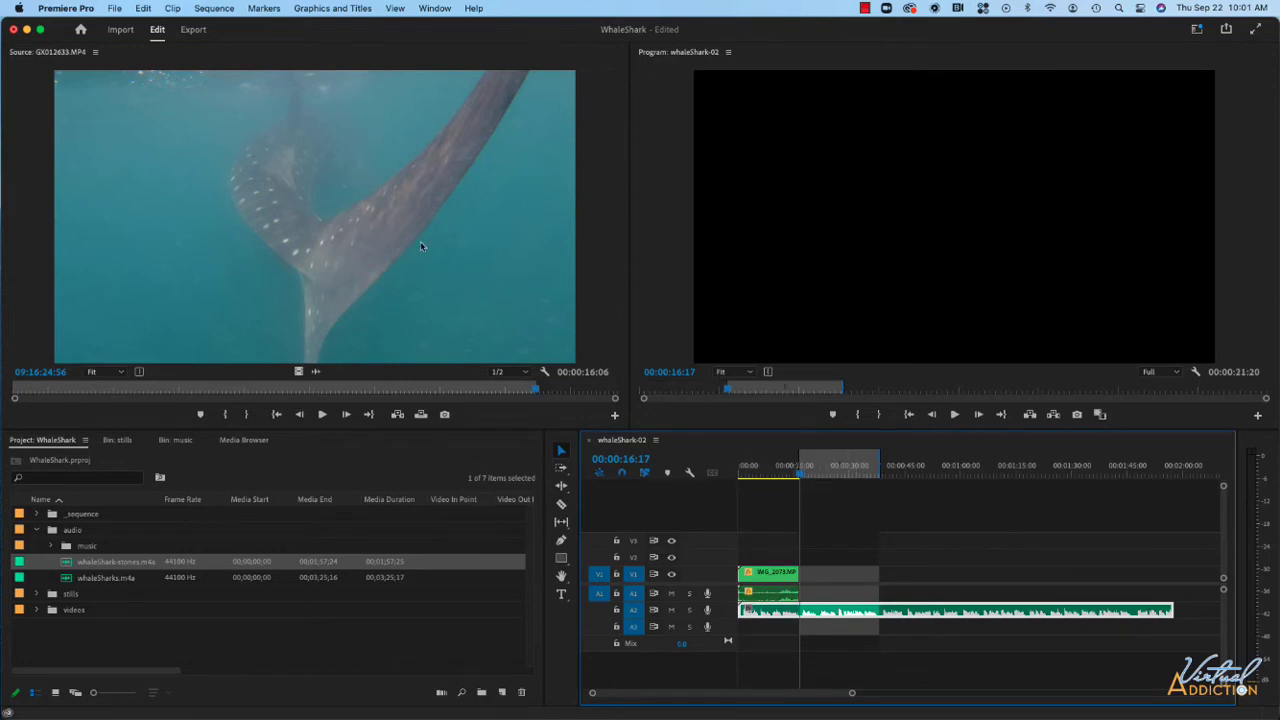
click(421, 416)
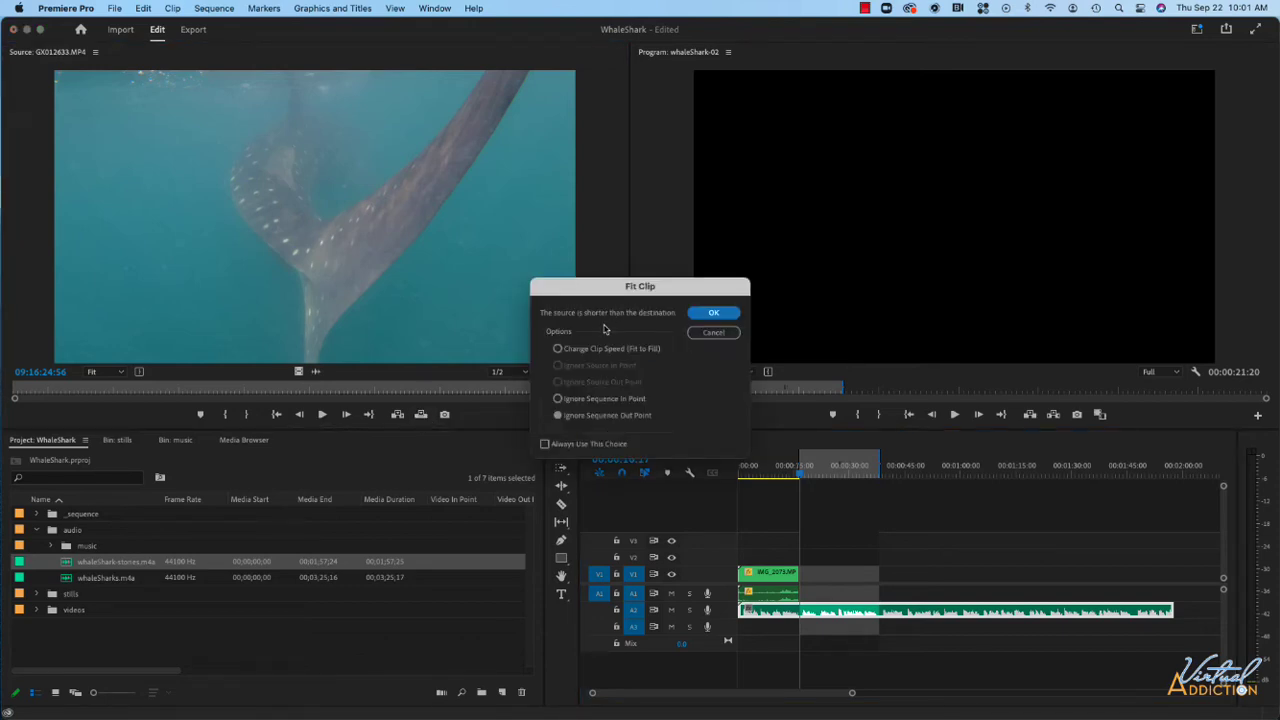
click(558, 349)
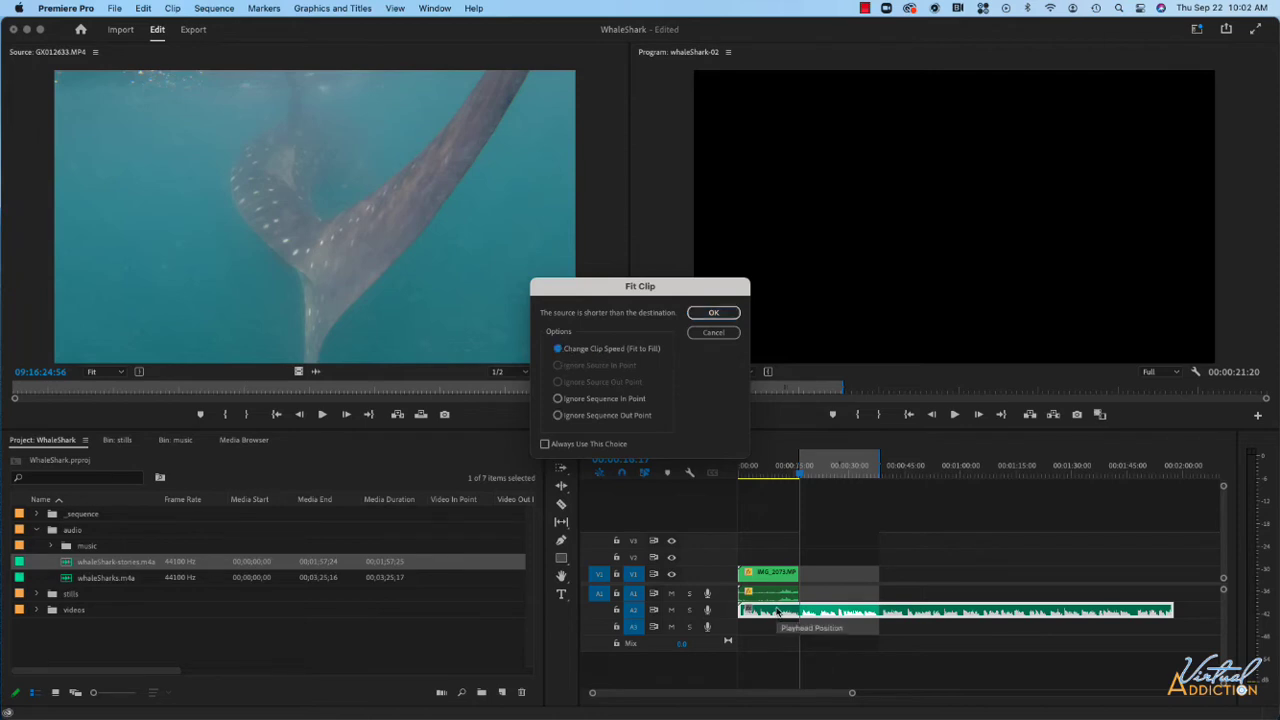
click(710, 316)
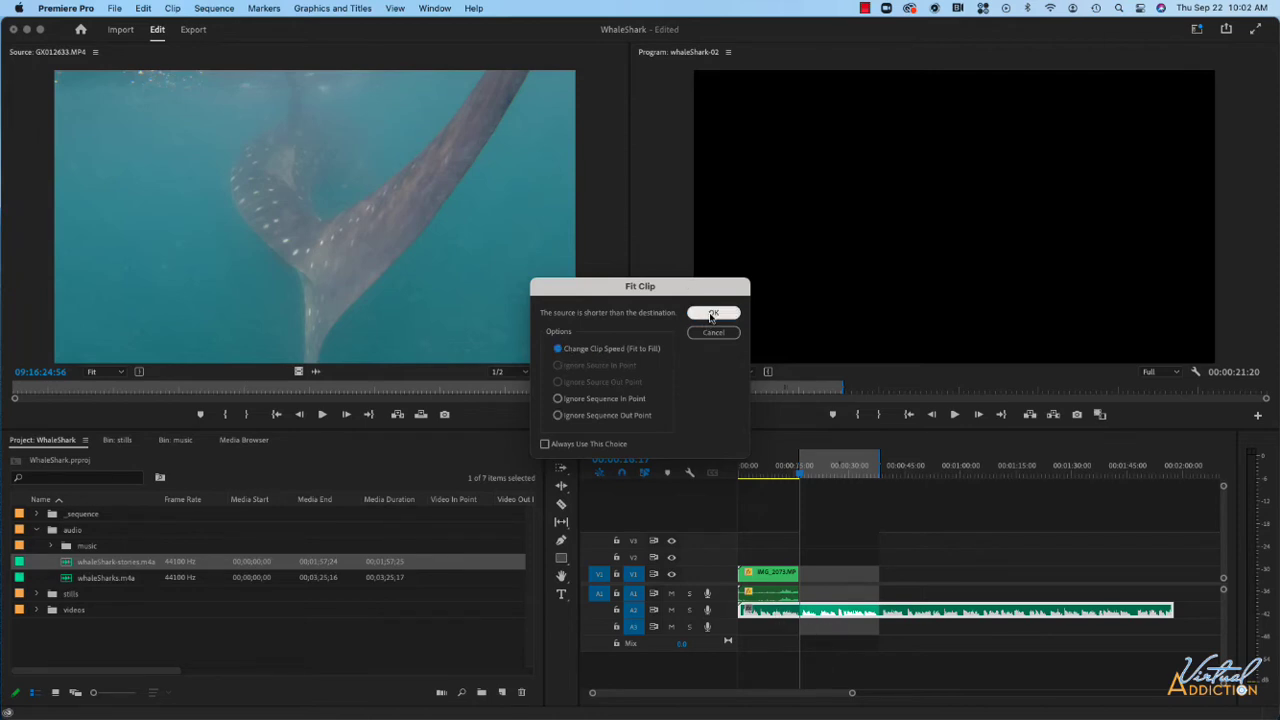
- Scrub through the fitted GX012633.MP4 clip, play it back from 00:00:23:17, and check its speed
drag(813, 478, 845, 478)
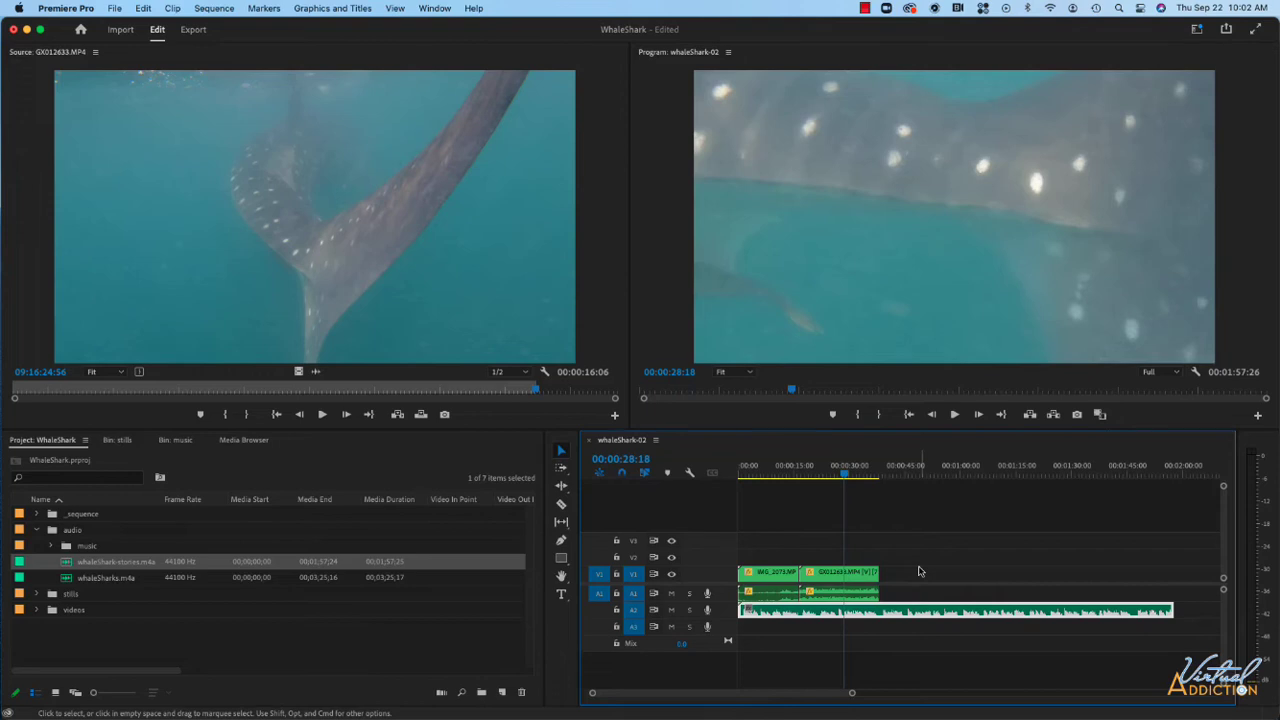
click(825, 470)
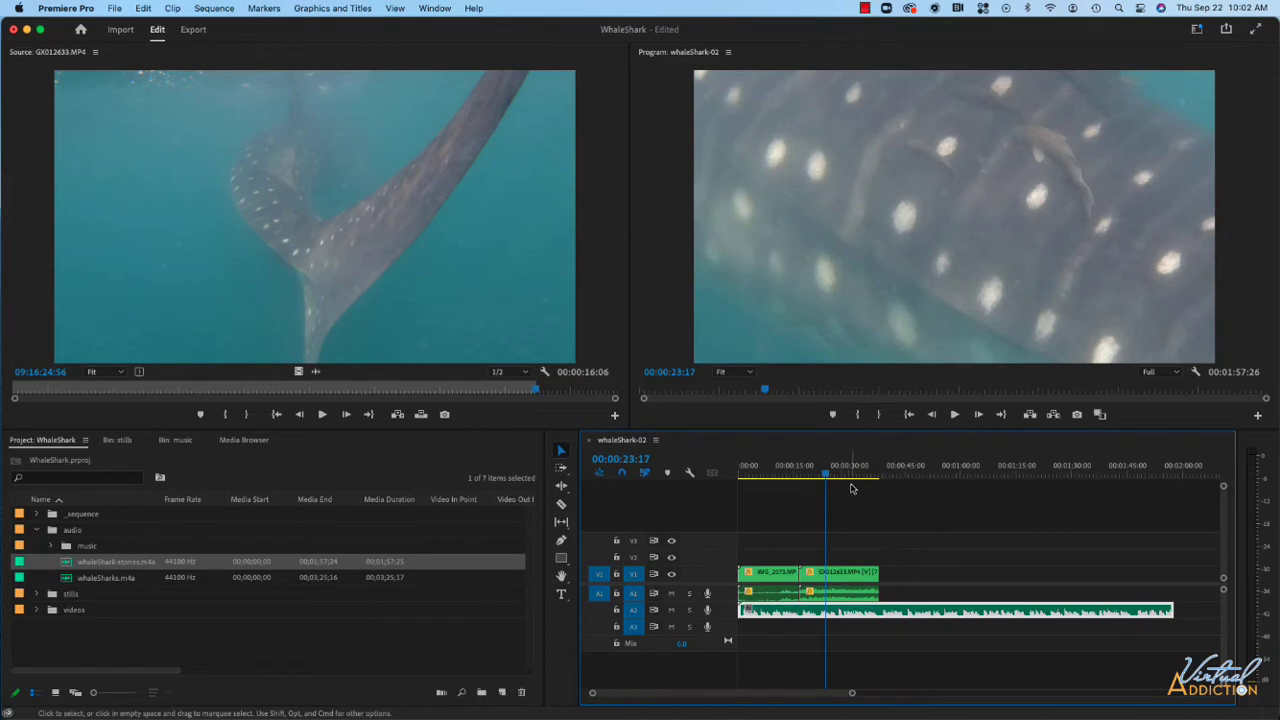
key(space)
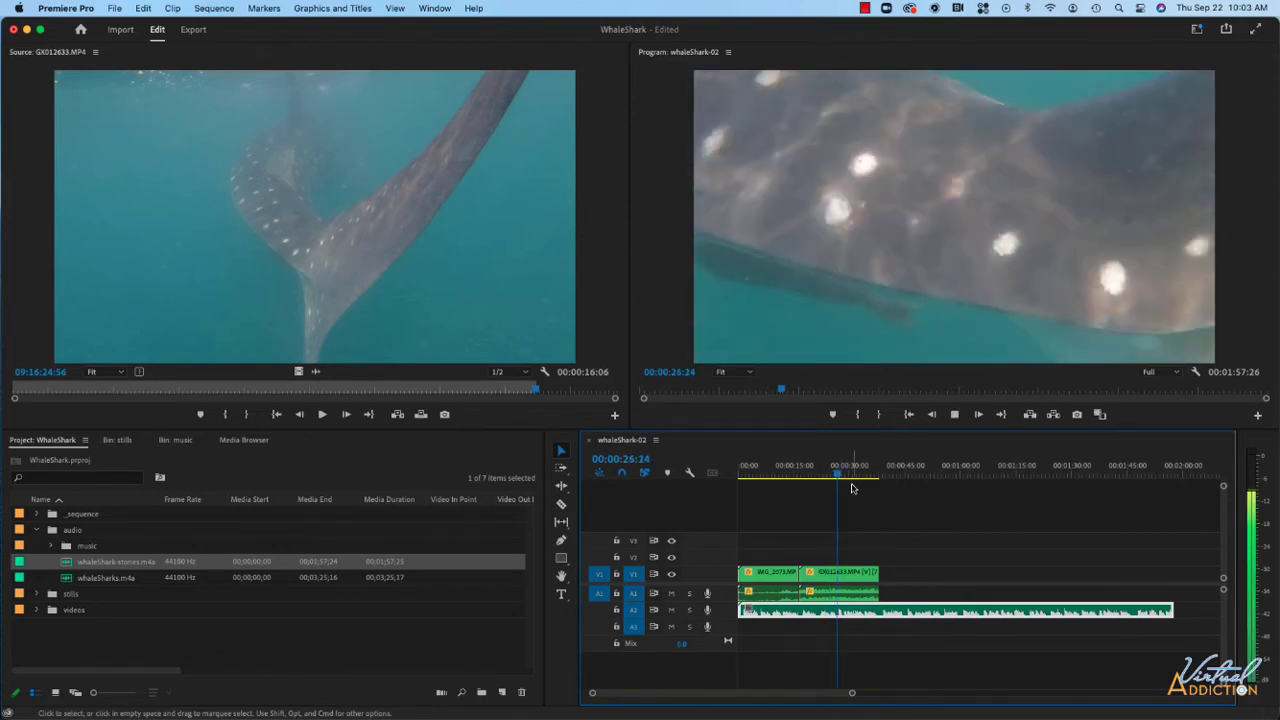
key(space)
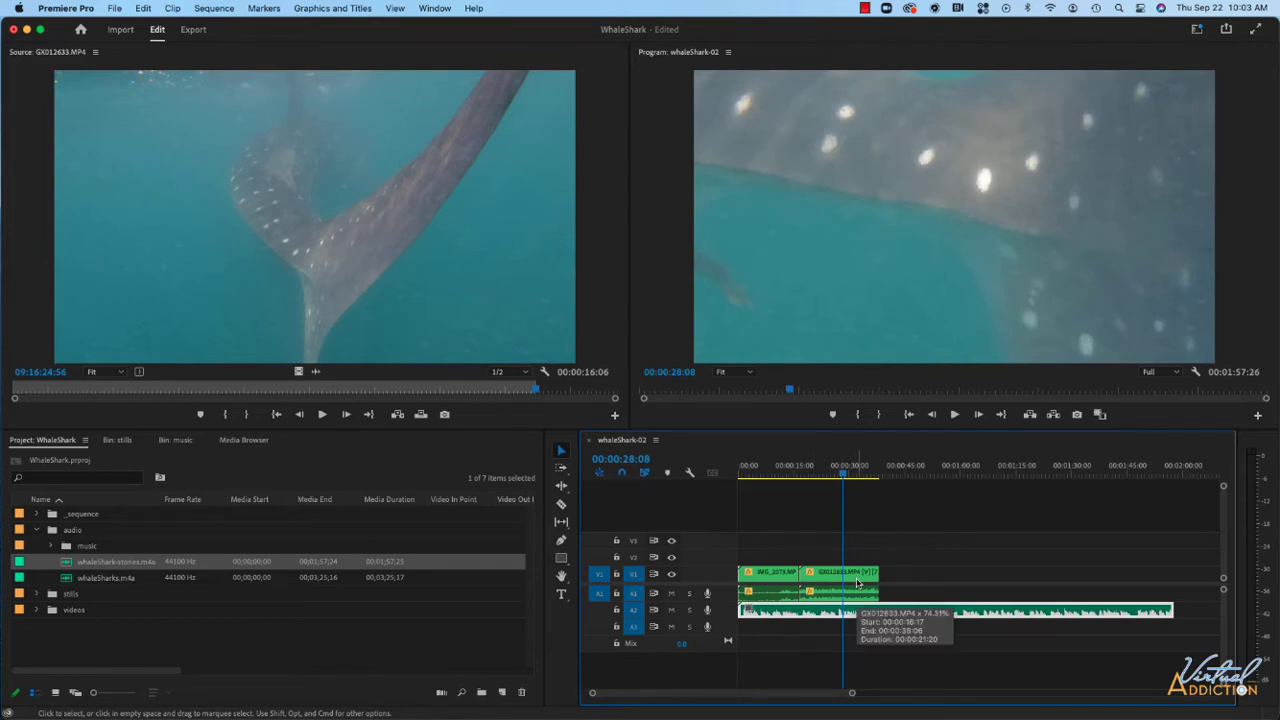
- Unlink the GX012633.MP4 clip's video and audio in the sequence and delete its audio from track A1
drag(903, 596, 740, 586)
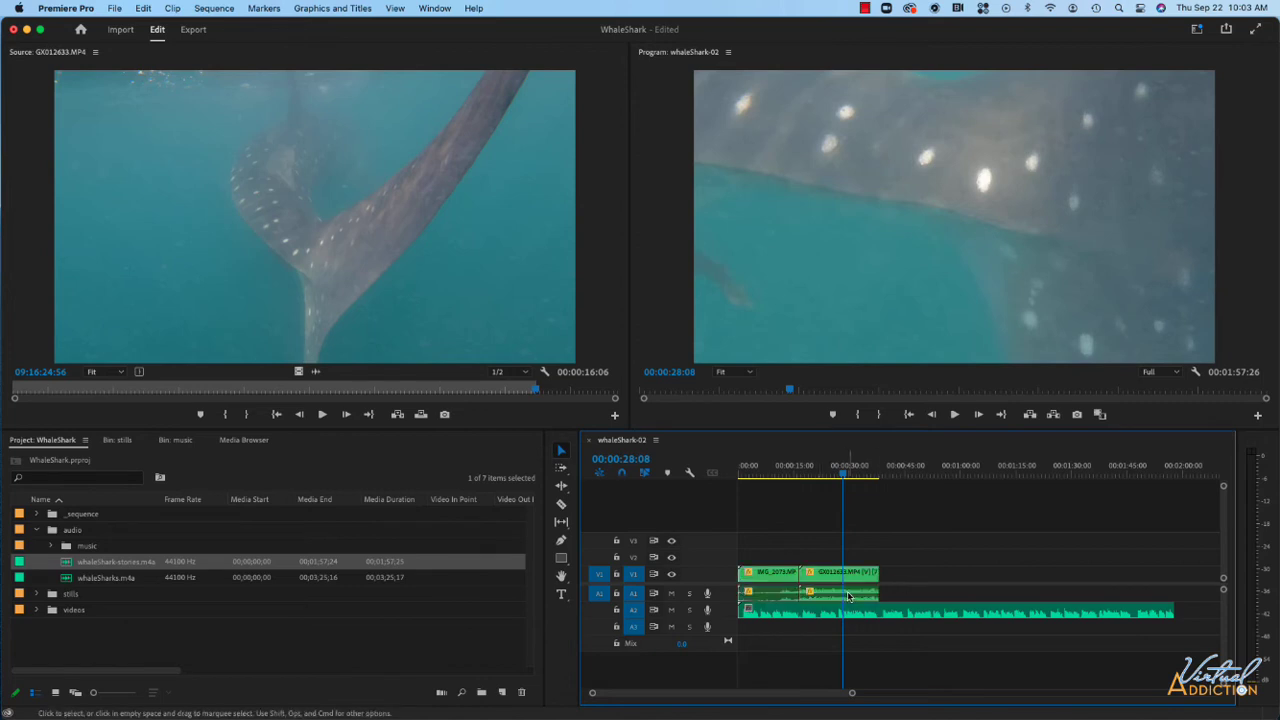
click(848, 597)
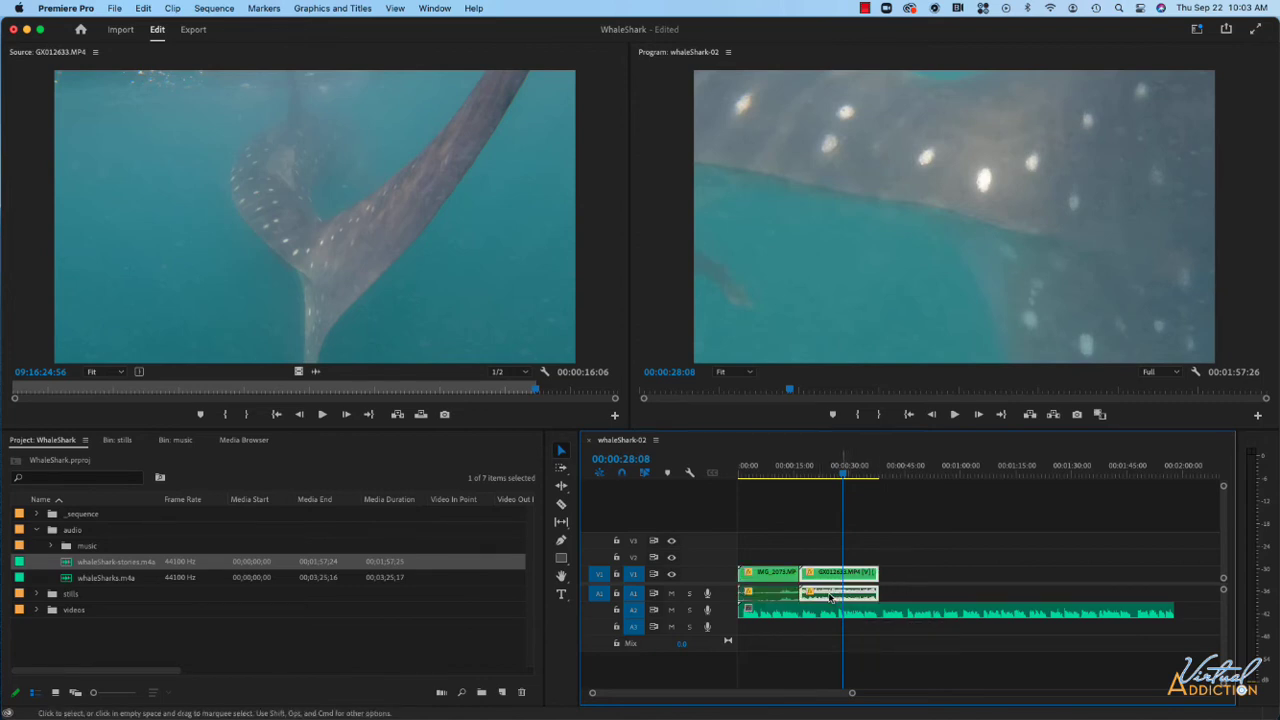
right_click(827, 577)
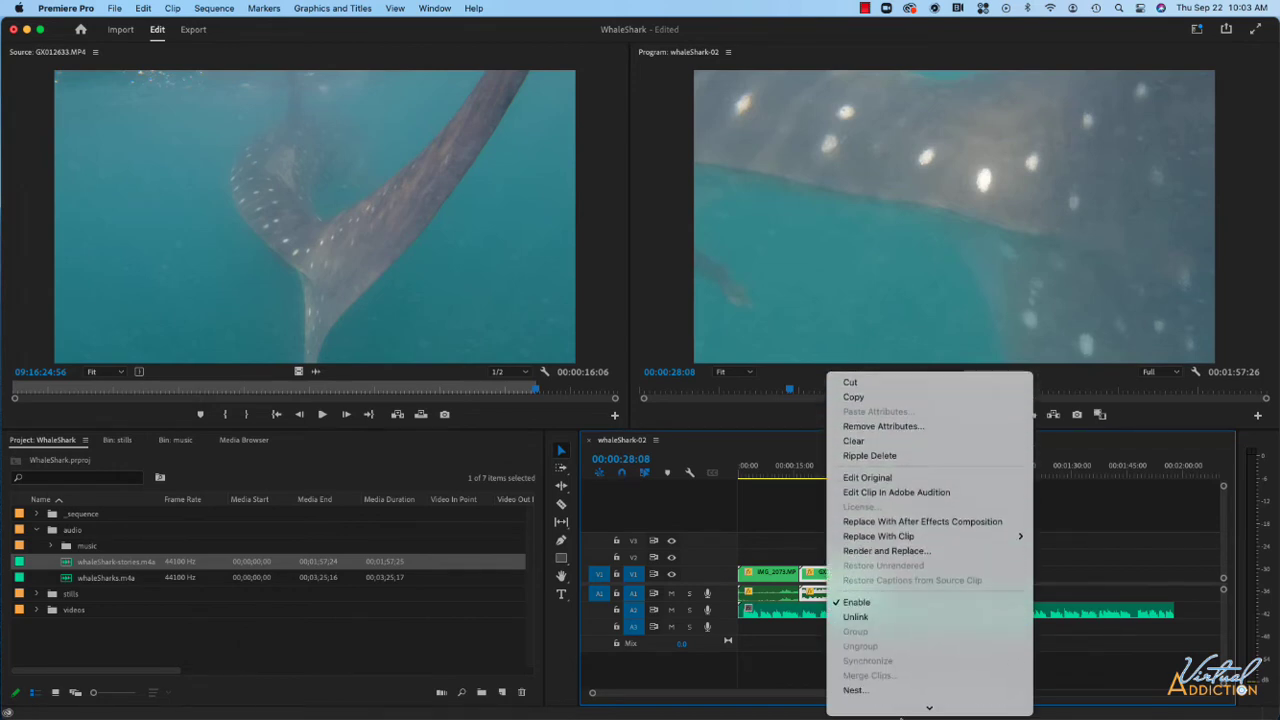
click(856, 230)
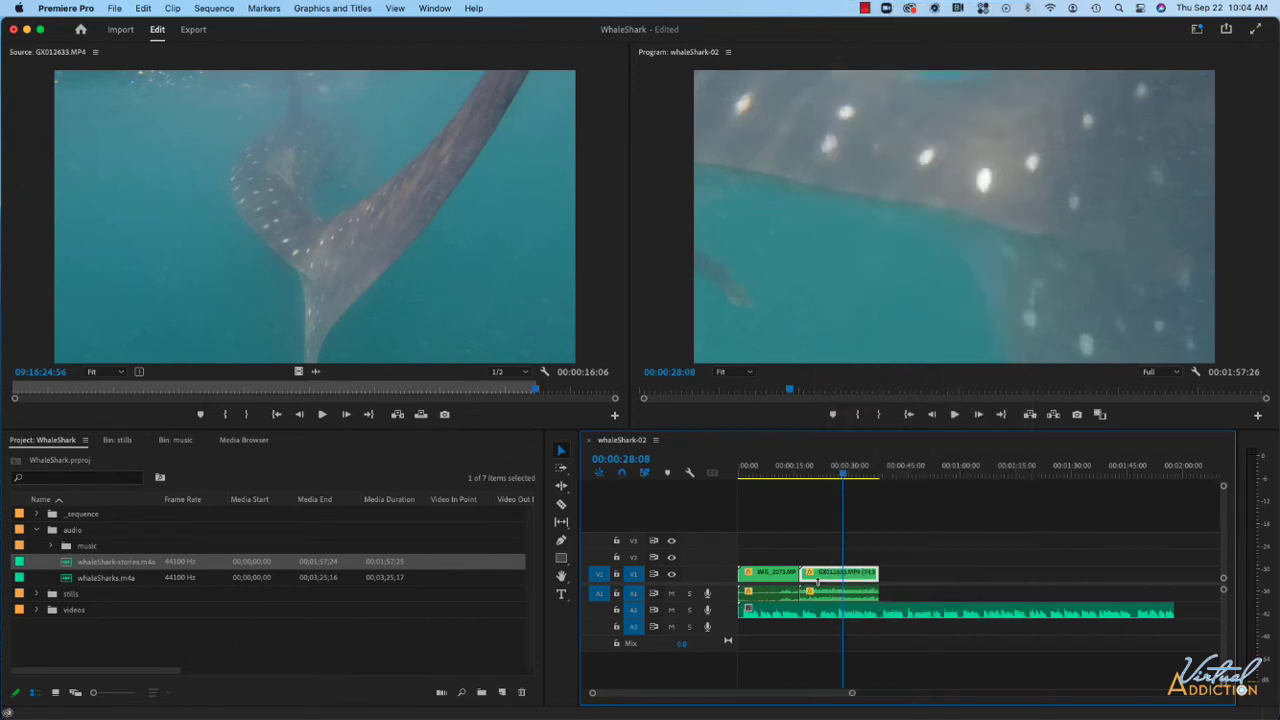
click(827, 592)
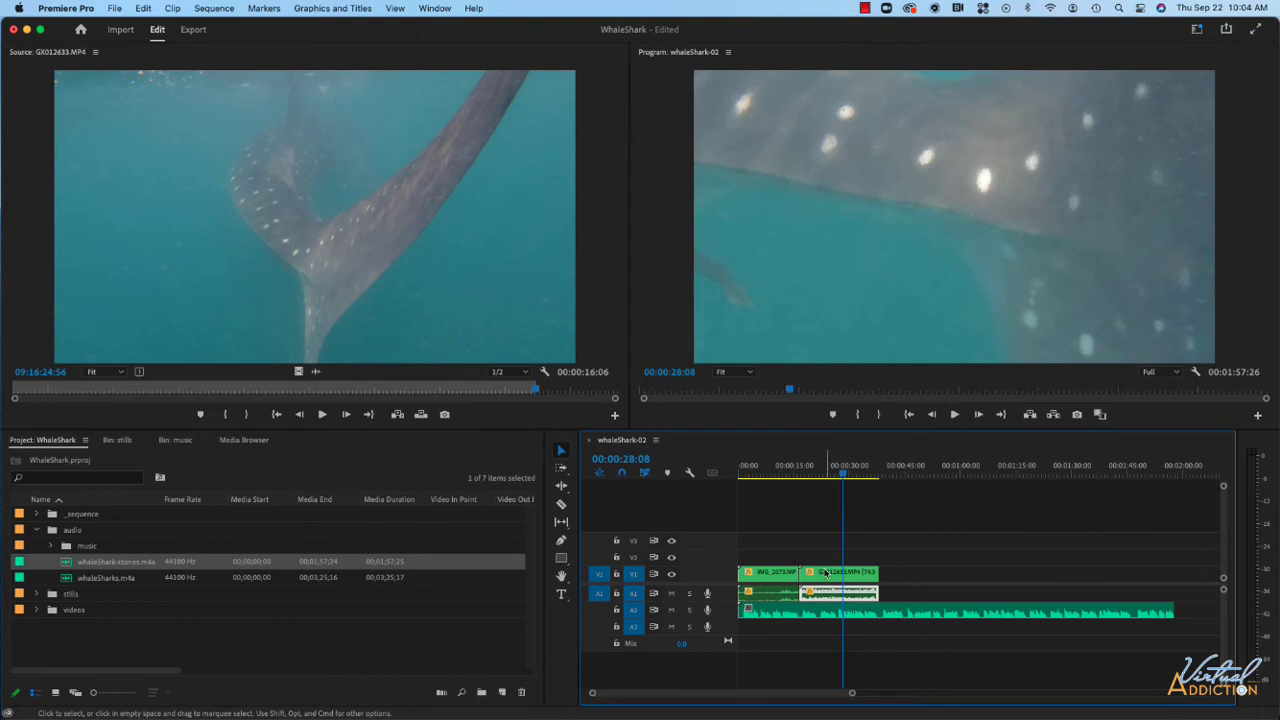
click(827, 573)
click(822, 592)
key(Delete)
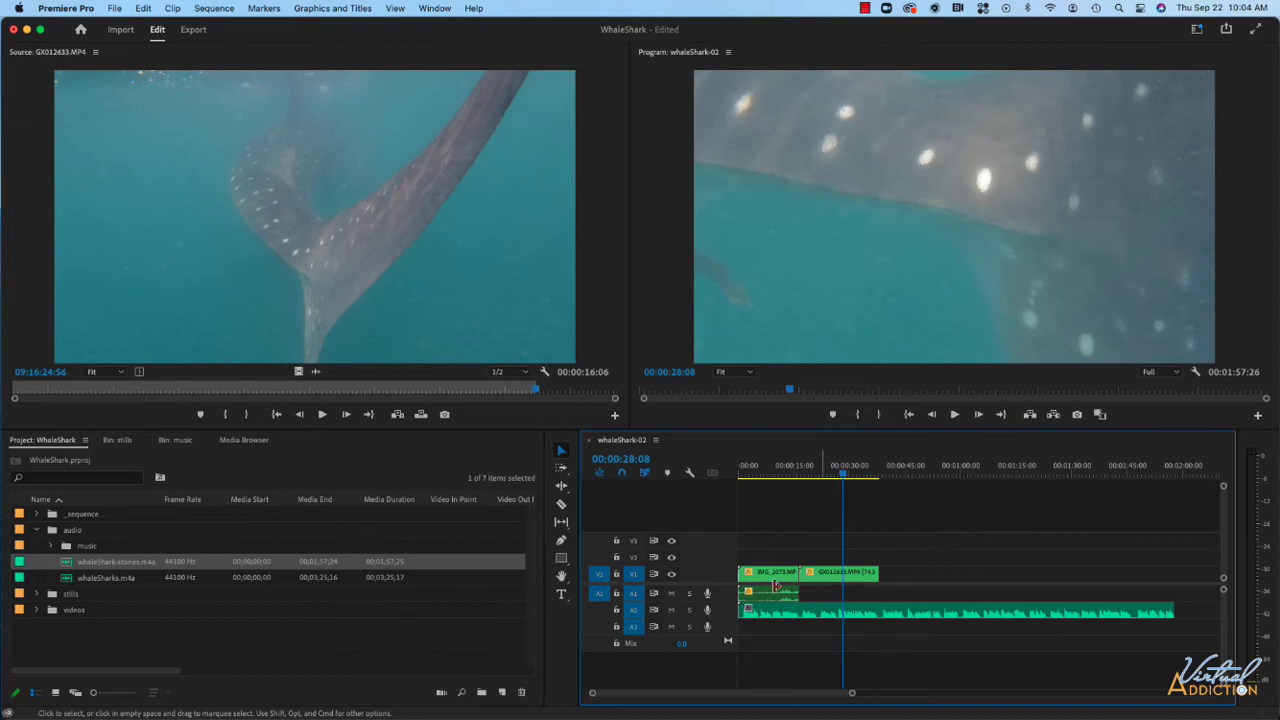
- Delete only the audio portion of the IMG_2073.MP4 clip from track A1, keeping its video
click(778, 579)
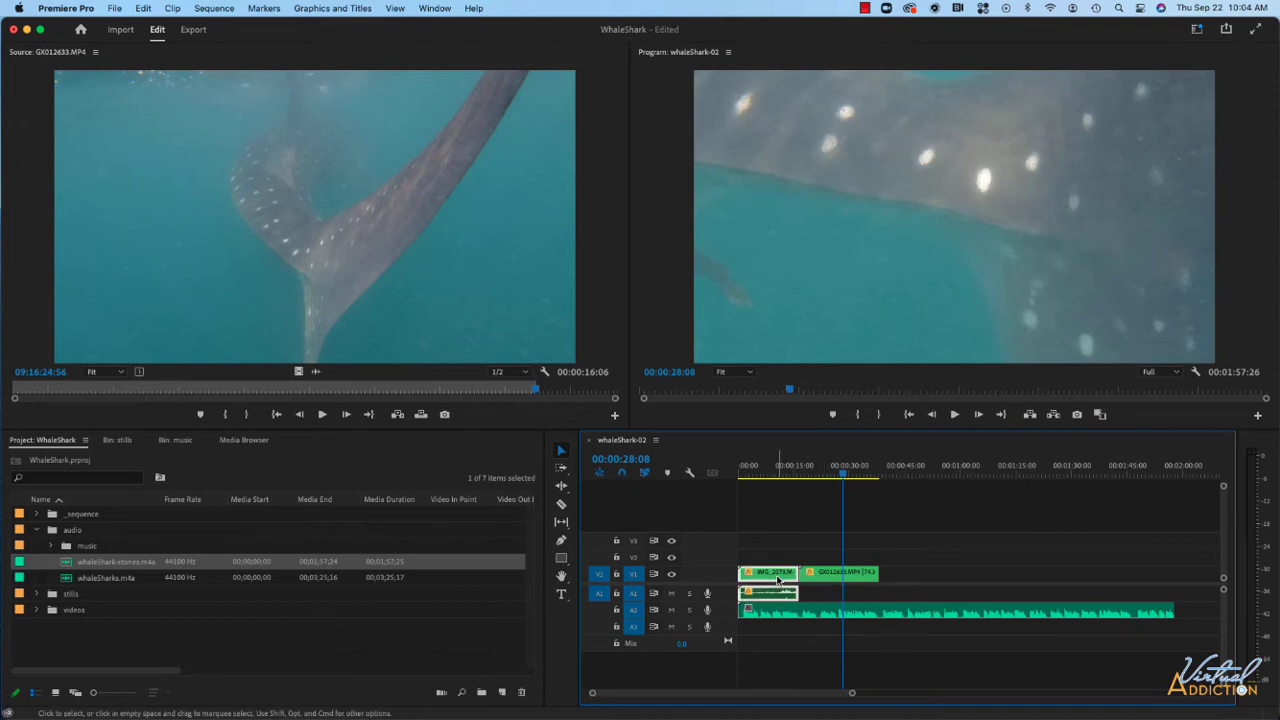
right_click(778, 579)
click(780, 581)
alt+click(783, 594)
key(Delete)
- Play the narration onward from the second clip's end and mark a sequence Out point at 00:00:44:29
click(877, 477)
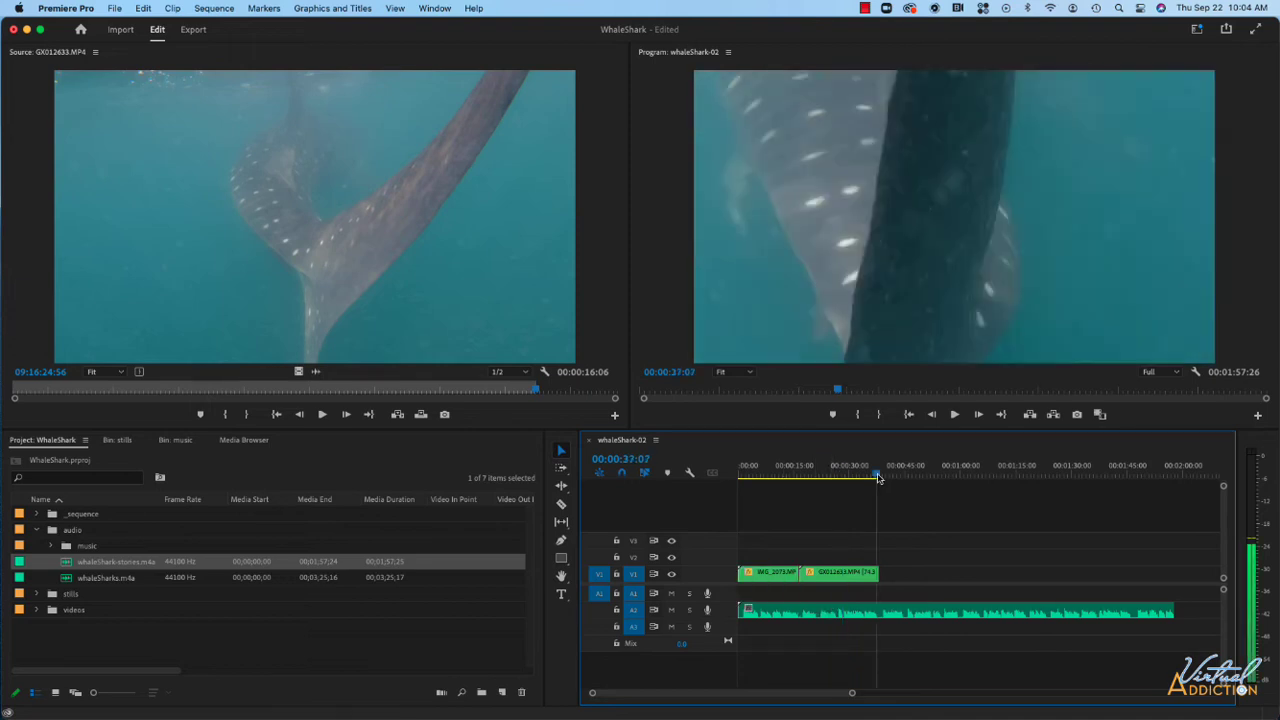
drag(877, 477, 879, 477)
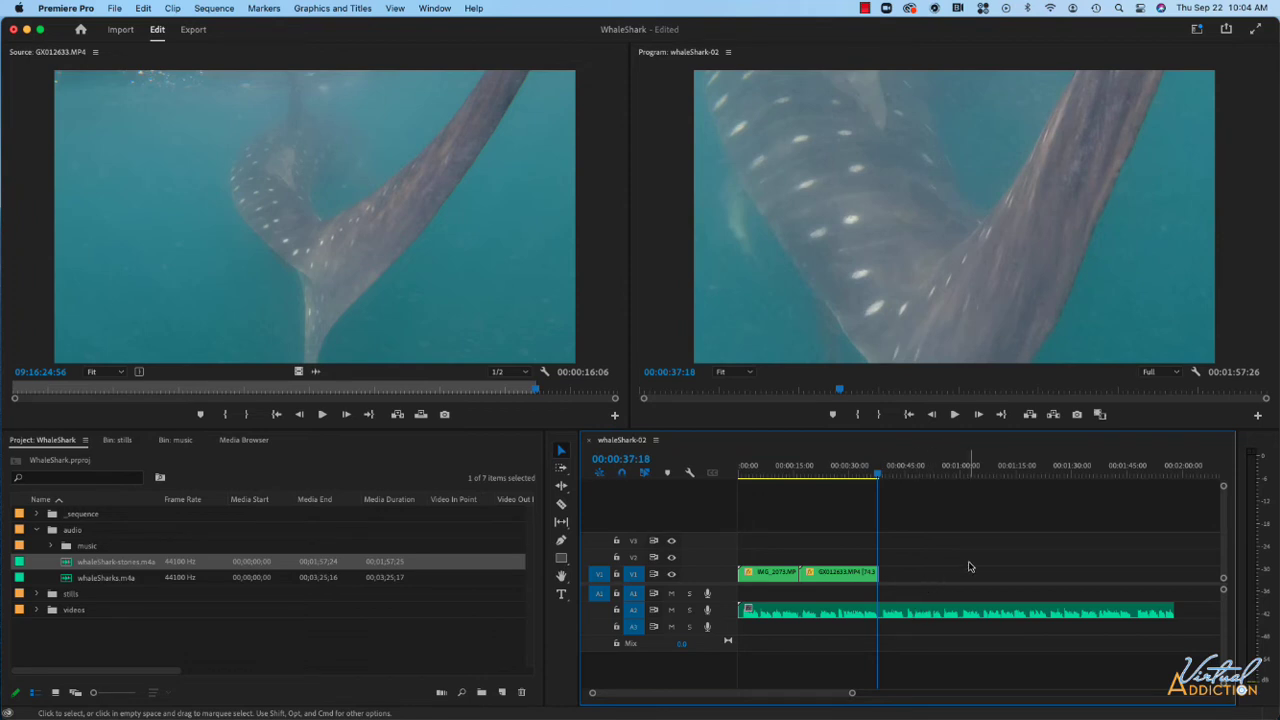
key(space)
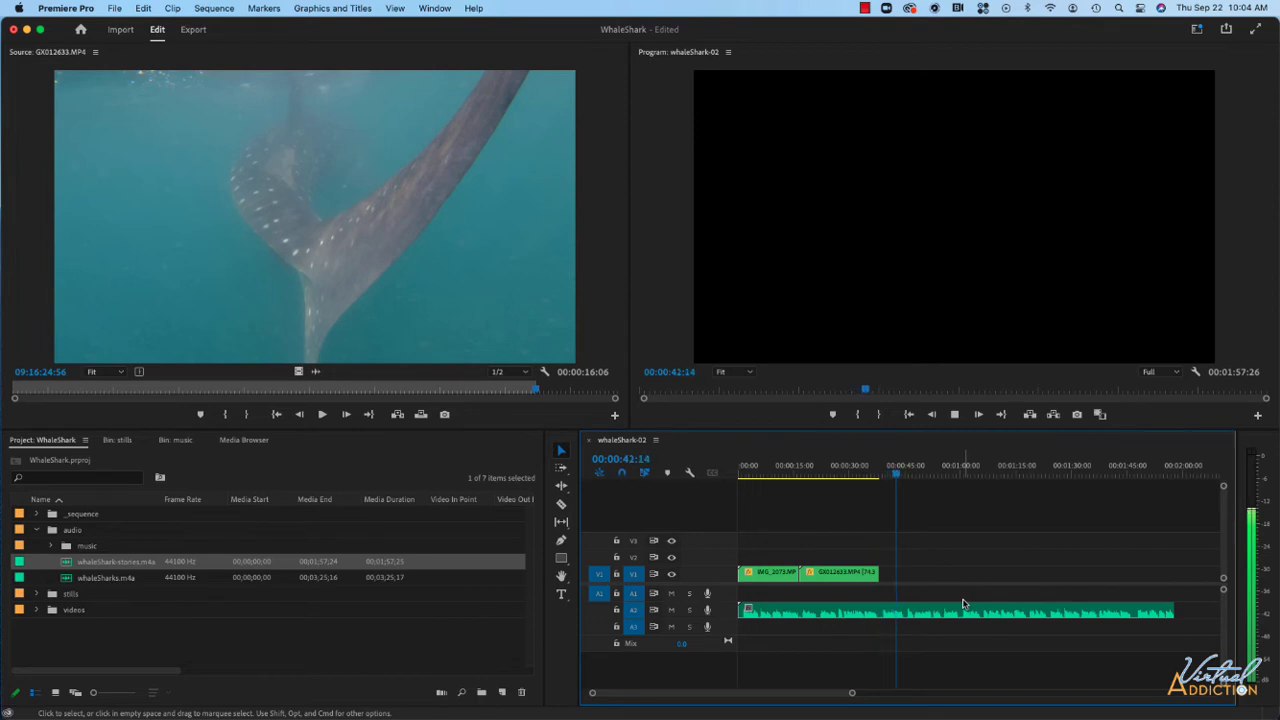
click(907, 478)
drag(907, 478, 910, 475)
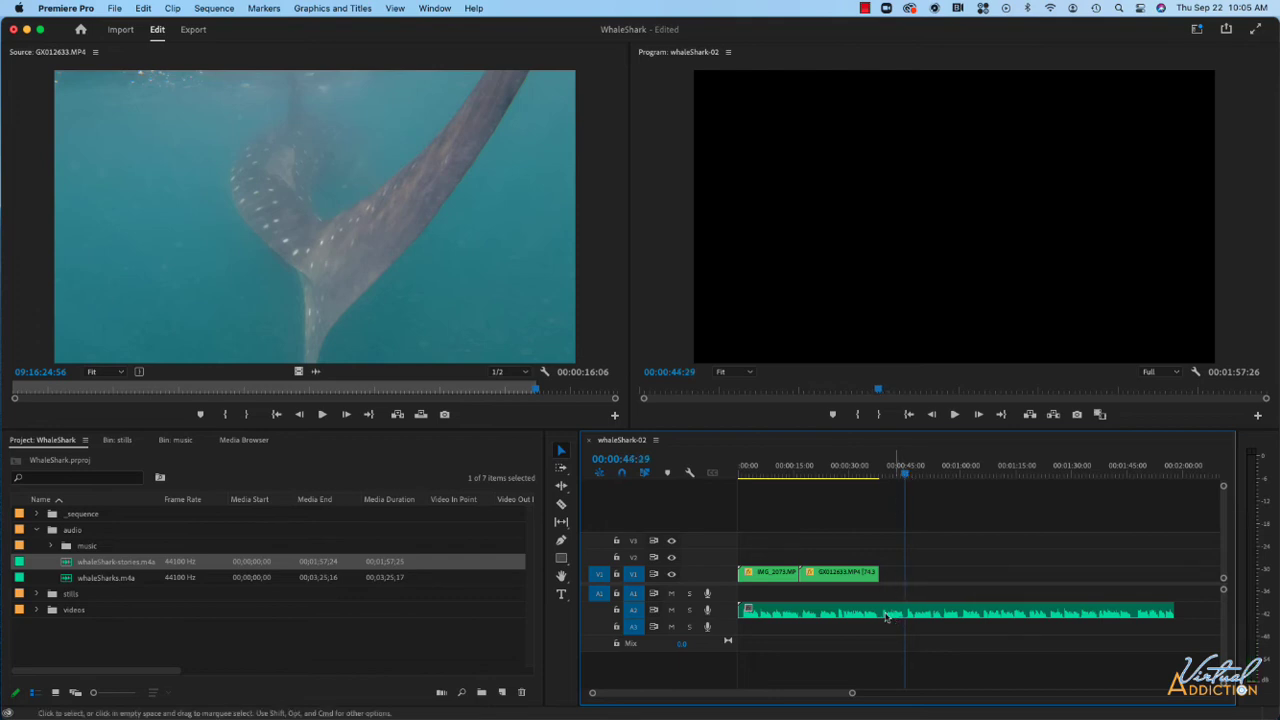
key(o)
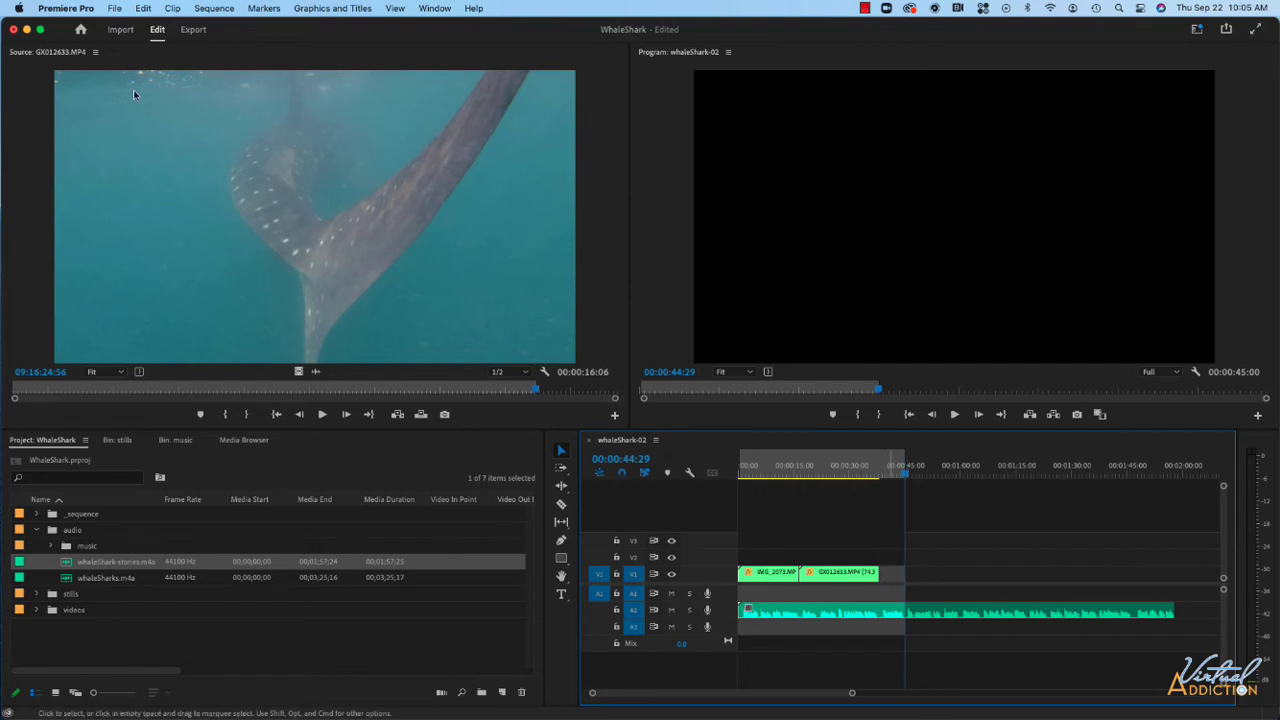
- Load GX012632.MP4 as the source clip, mark its In point at 09:13:38:52, and clear its Out point
click(94, 53)
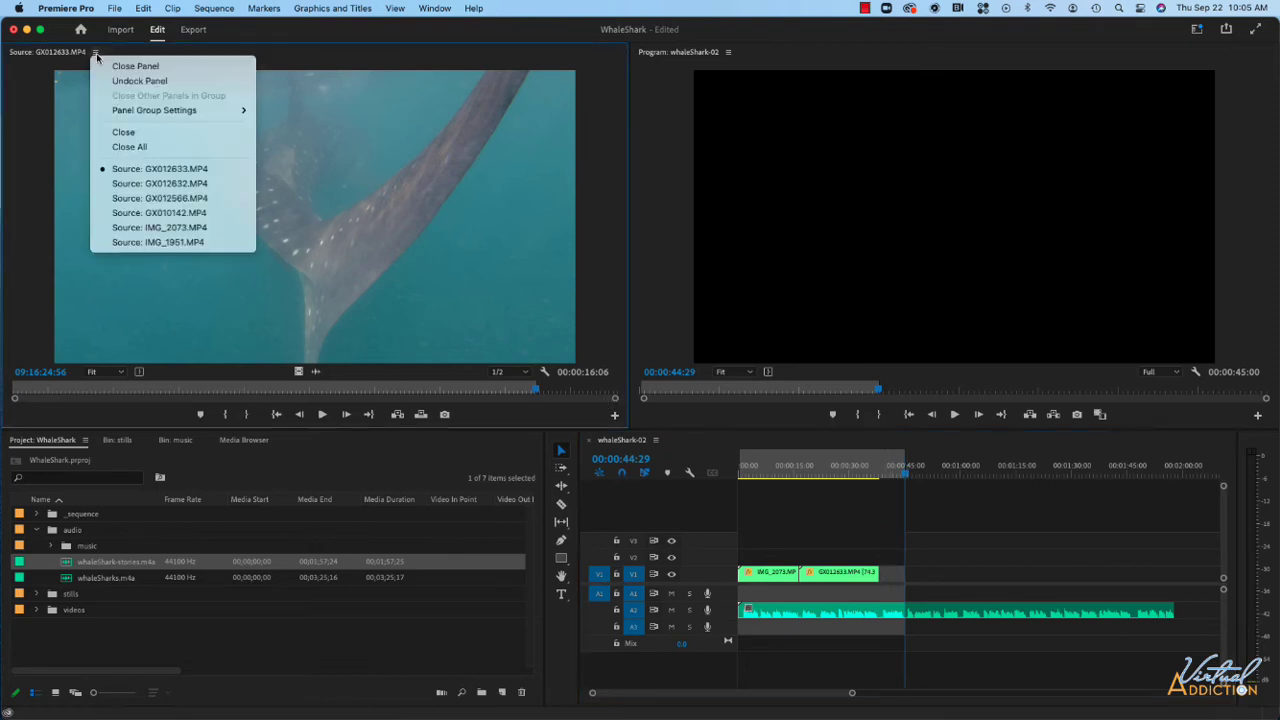
click(115, 184)
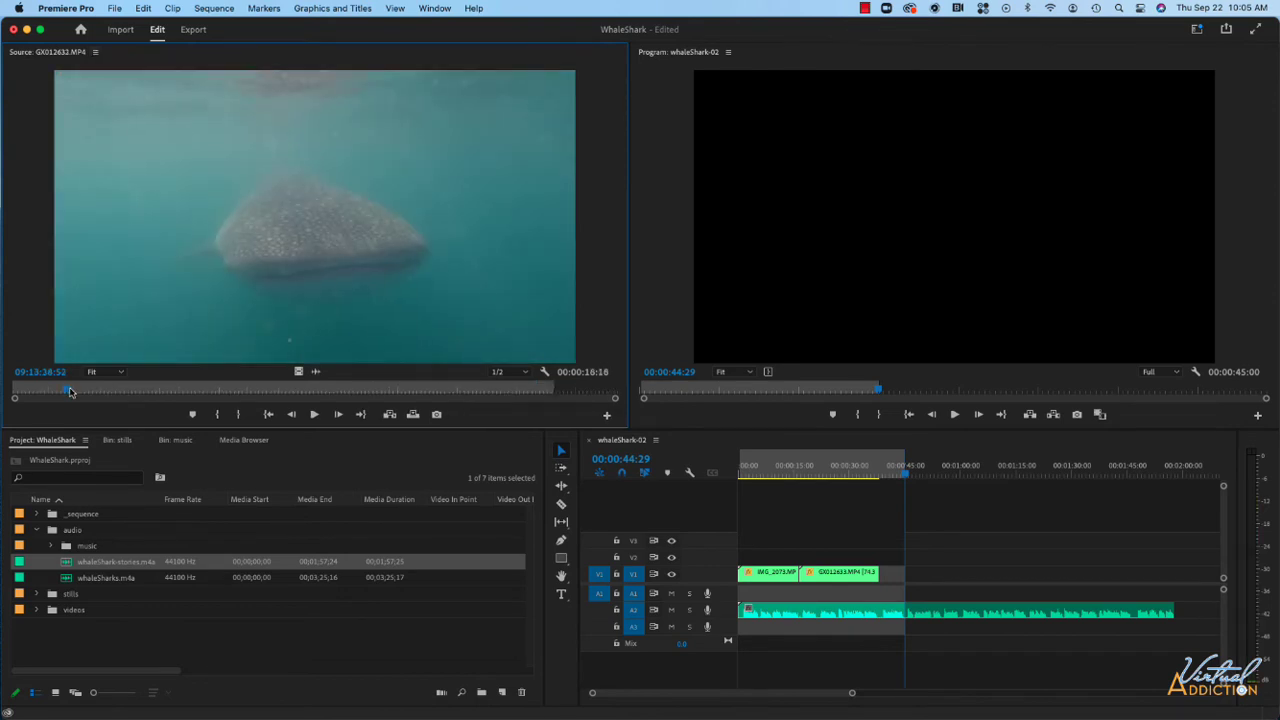
right_click(555, 390)
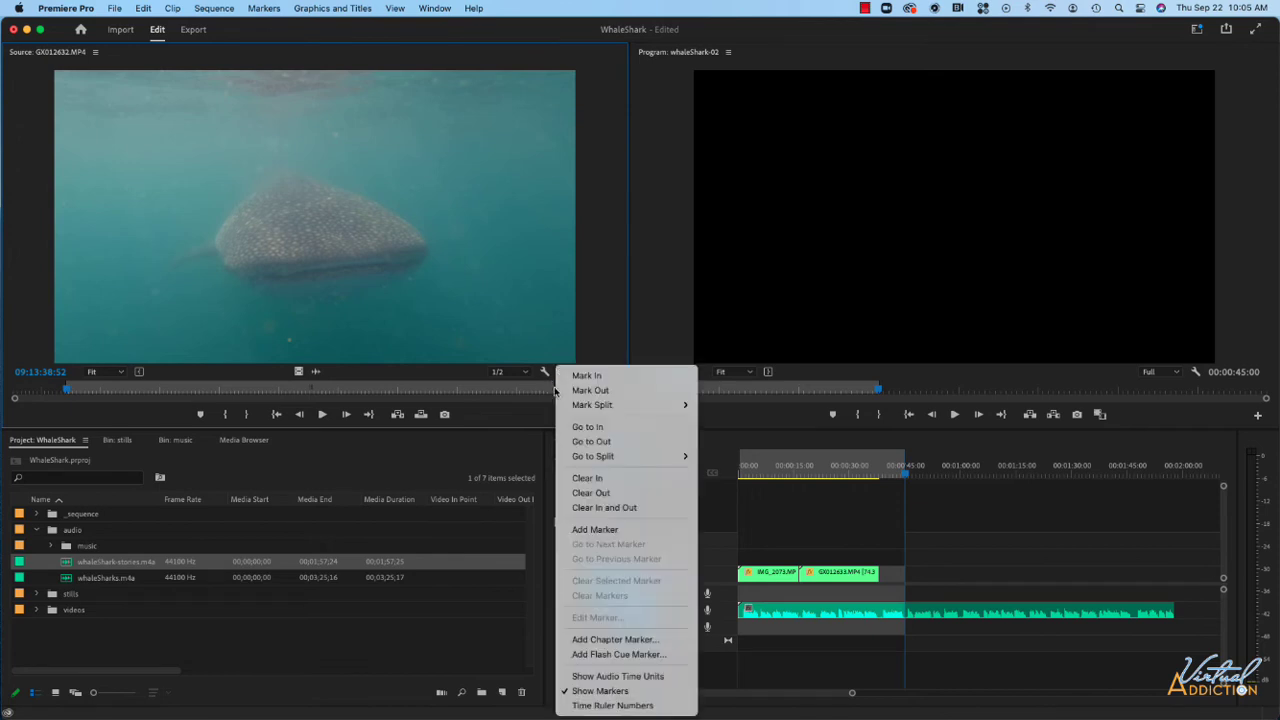
click(590, 494)
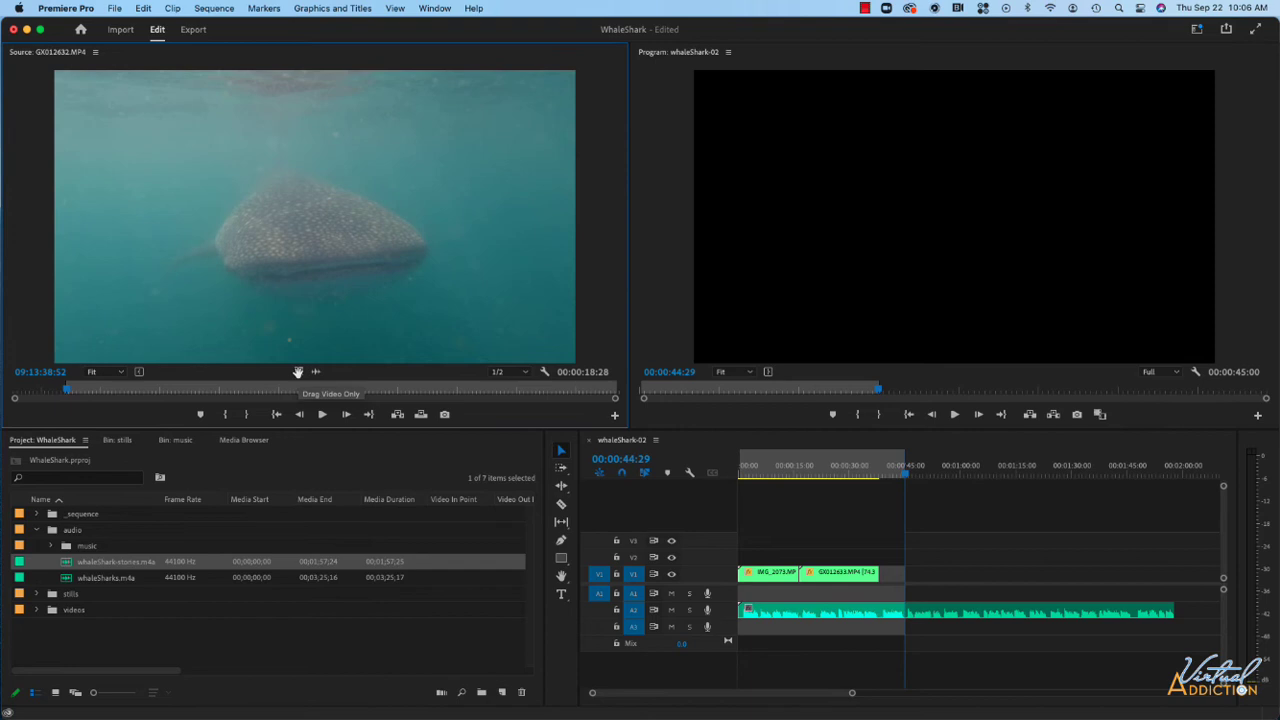
- Place only the video of GX012632.MP4 on V1 directly after the second clip and trim its end to the 00:00:44:29 Out point
drag(298, 371, 889, 581)
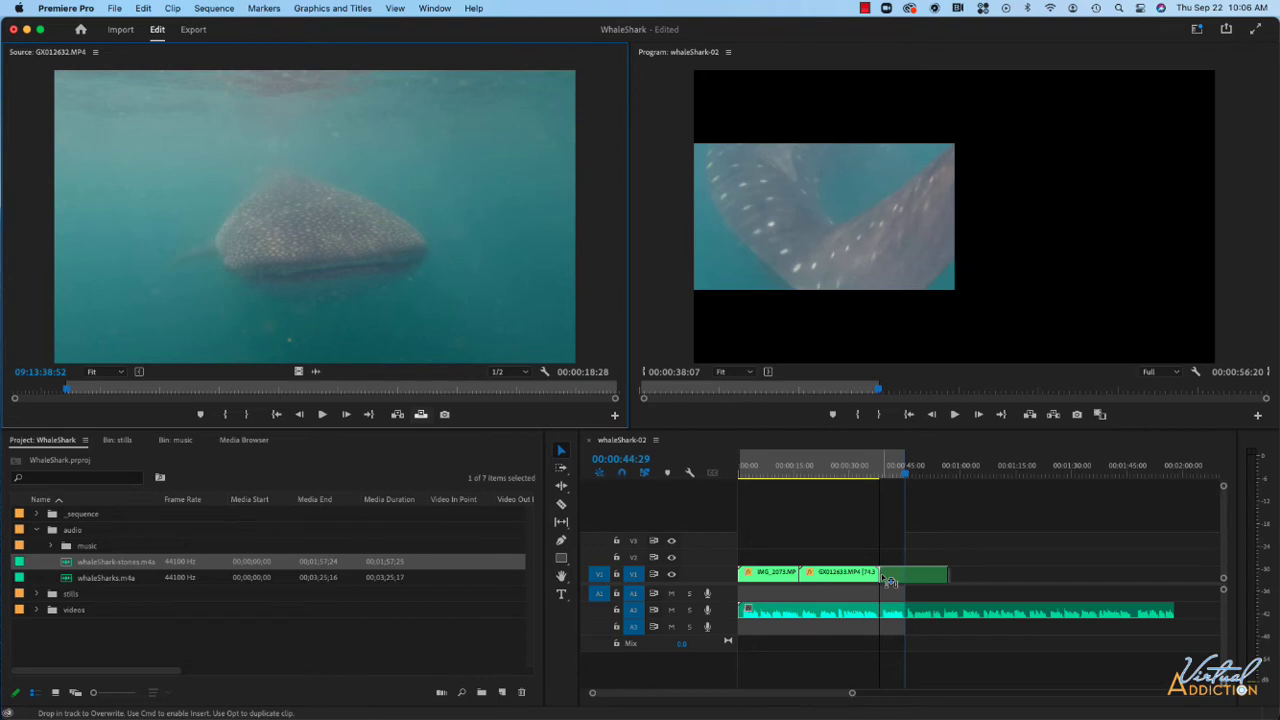
drag(888, 580, 888, 580)
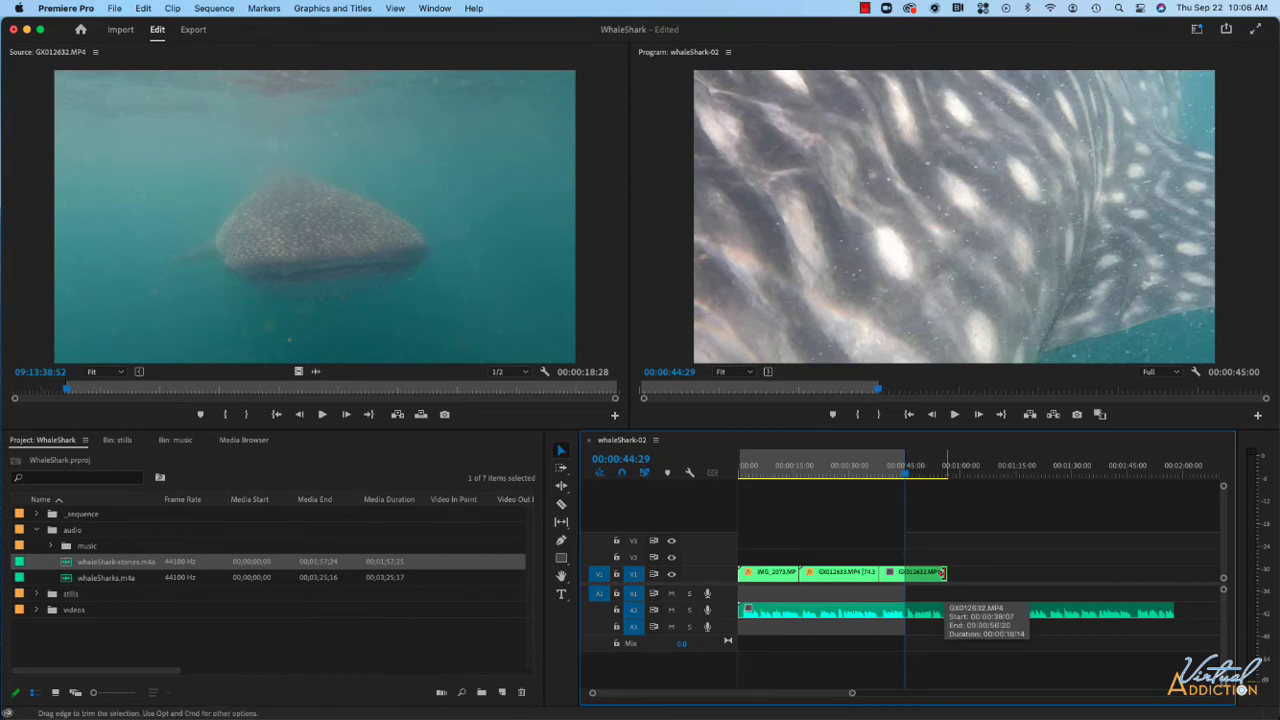
drag(942, 573, 904, 573)
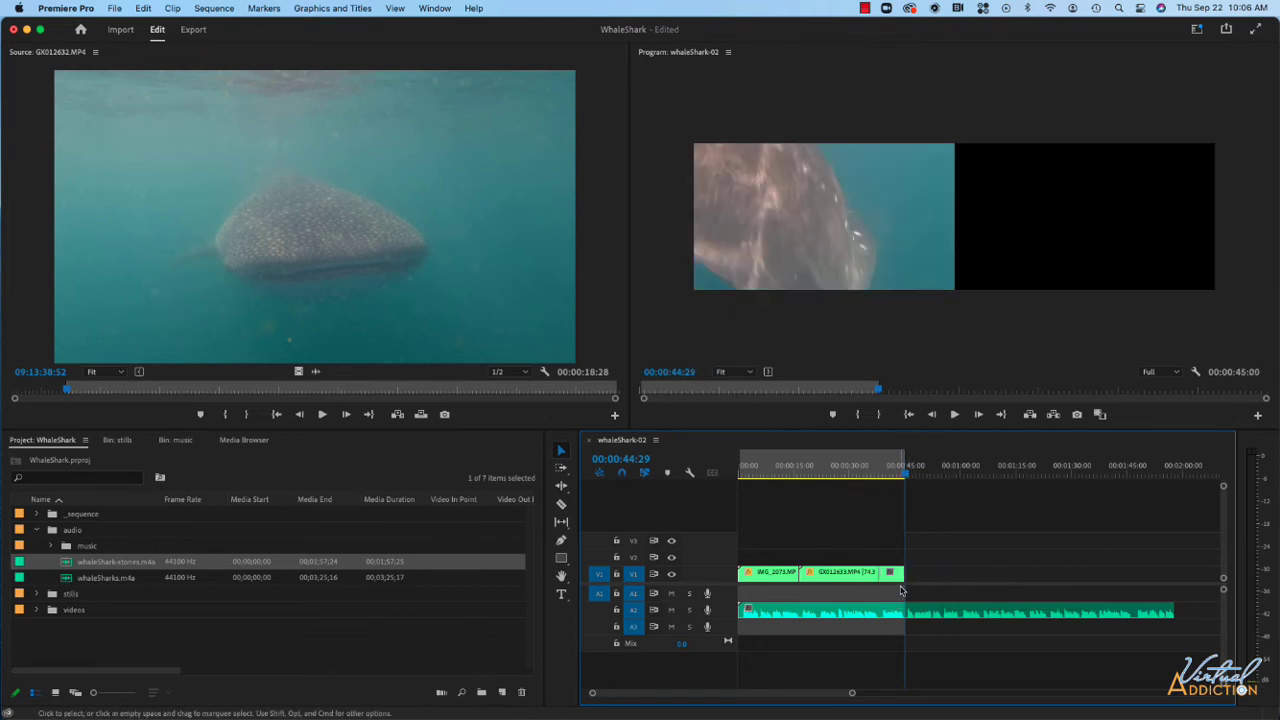
- Play the sequence from 00:00:35:29 across the cut into the GX012632.MP4 clip
click(871, 469)
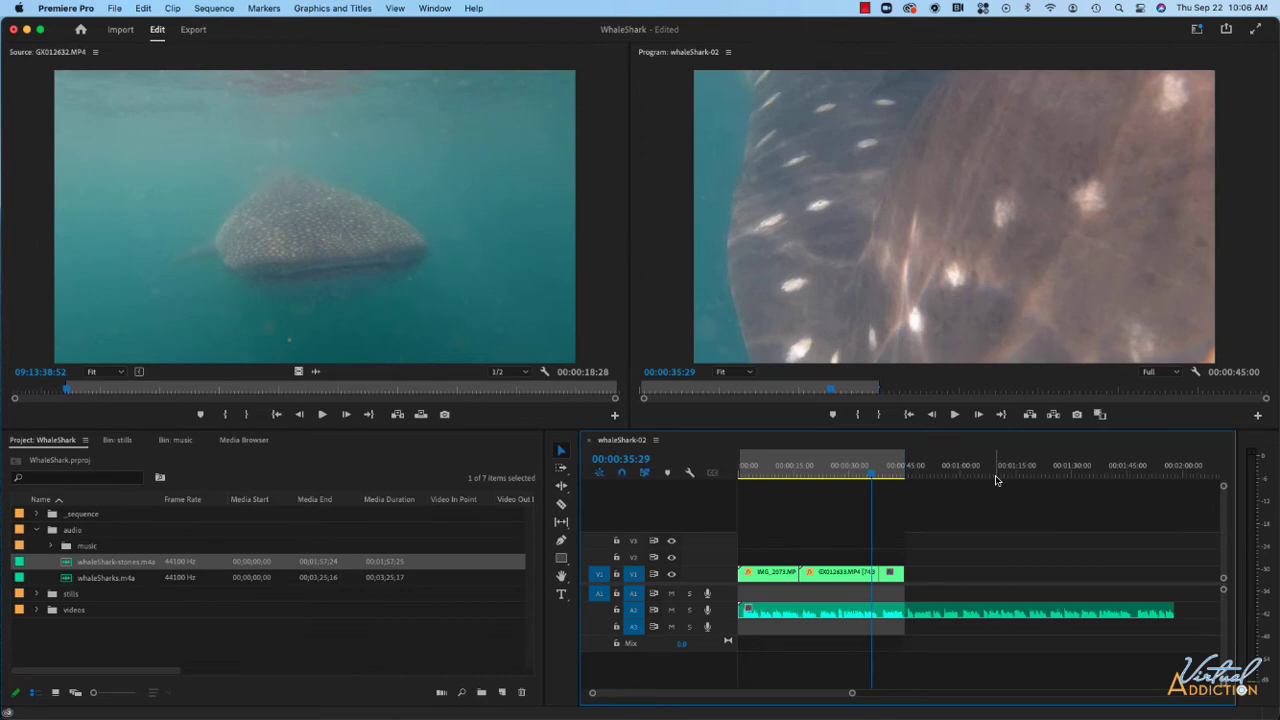
key(space)
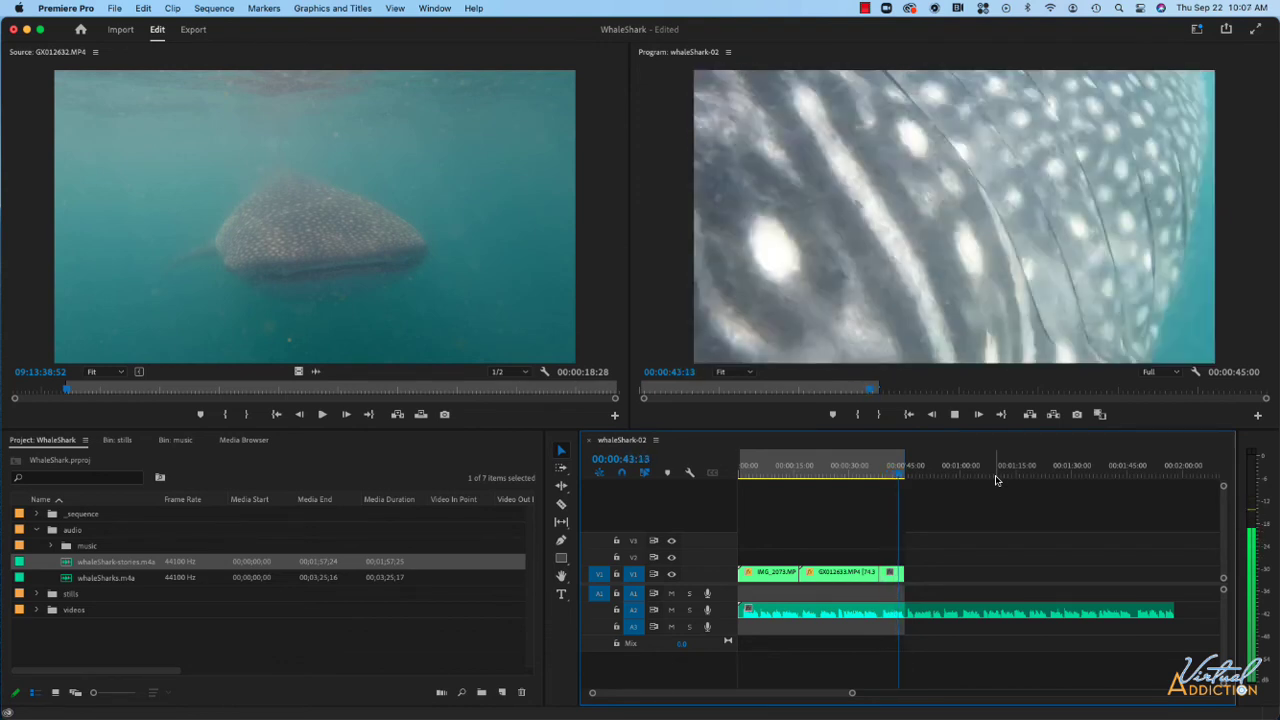
key(End)
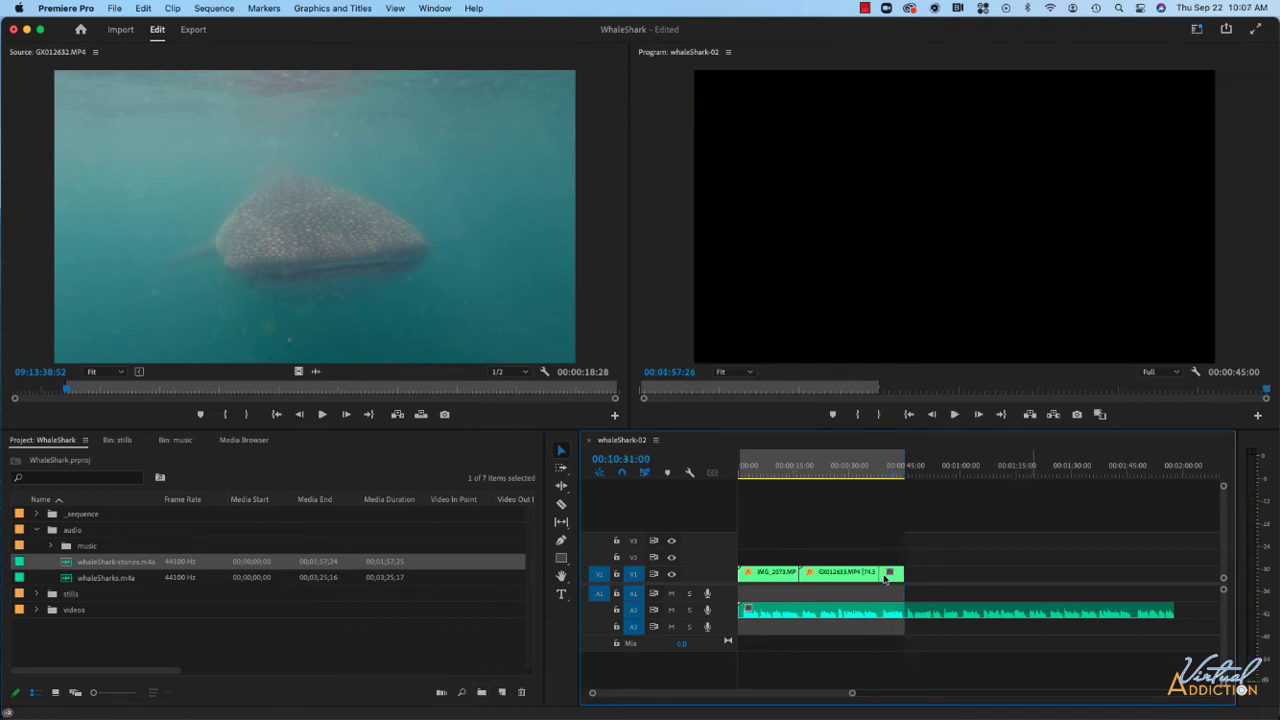
- Apply Scale to Frame Size to the GX012632.MP4 clip on V1, viewing it at 00:00:40:25
click(891, 475)
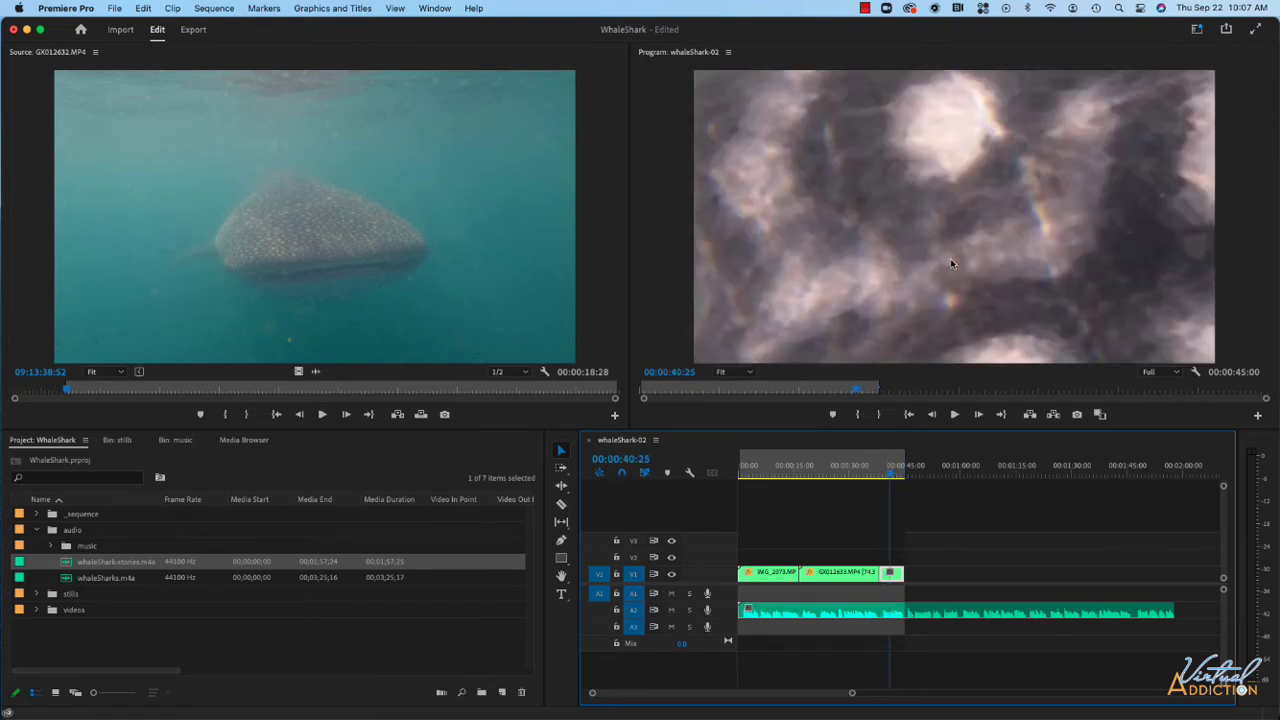
right_click(898, 579)
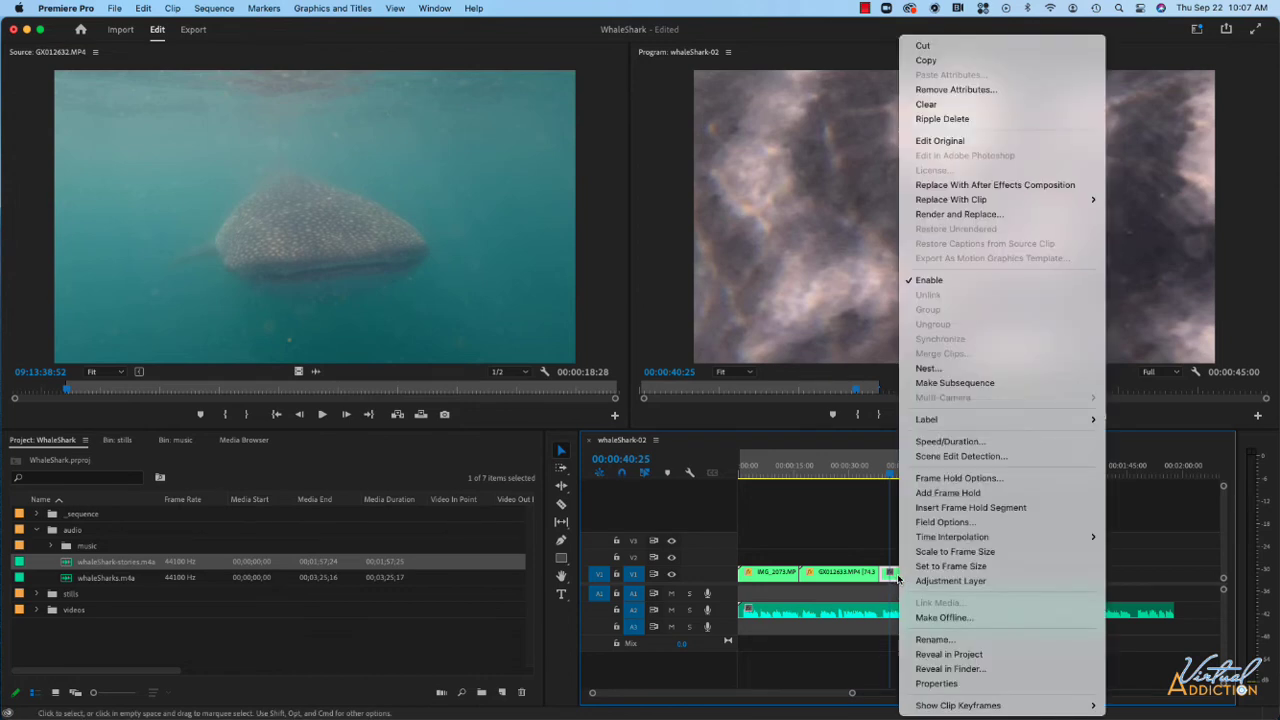
click(983, 556)
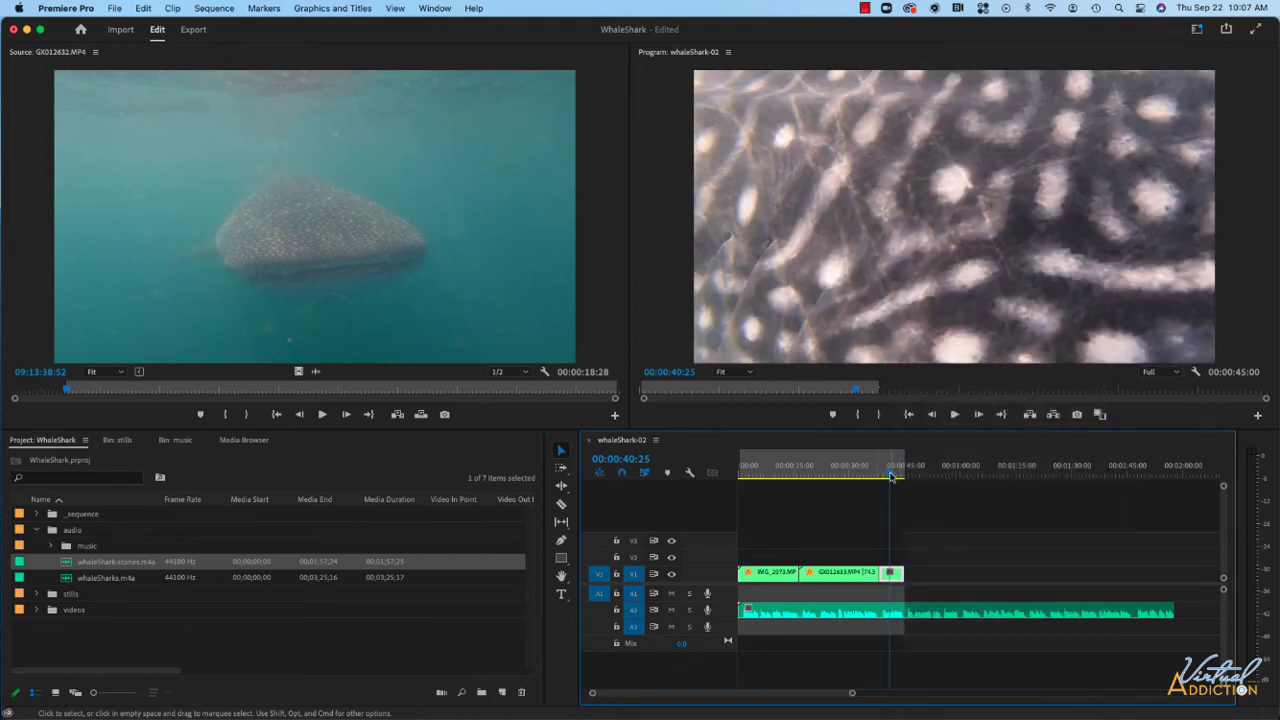
- Scrub over the start of the third clip, and play the narration onward to 00:00:59:28
drag(885, 477, 877, 477)
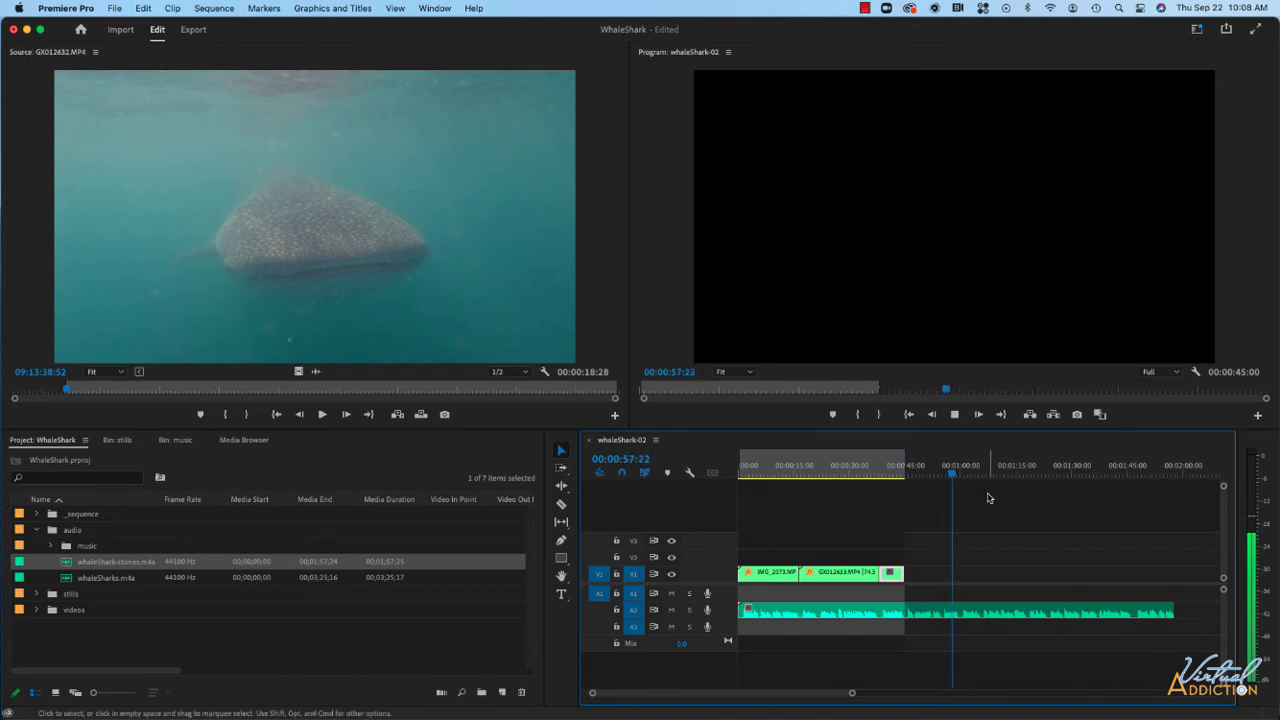
key(space)
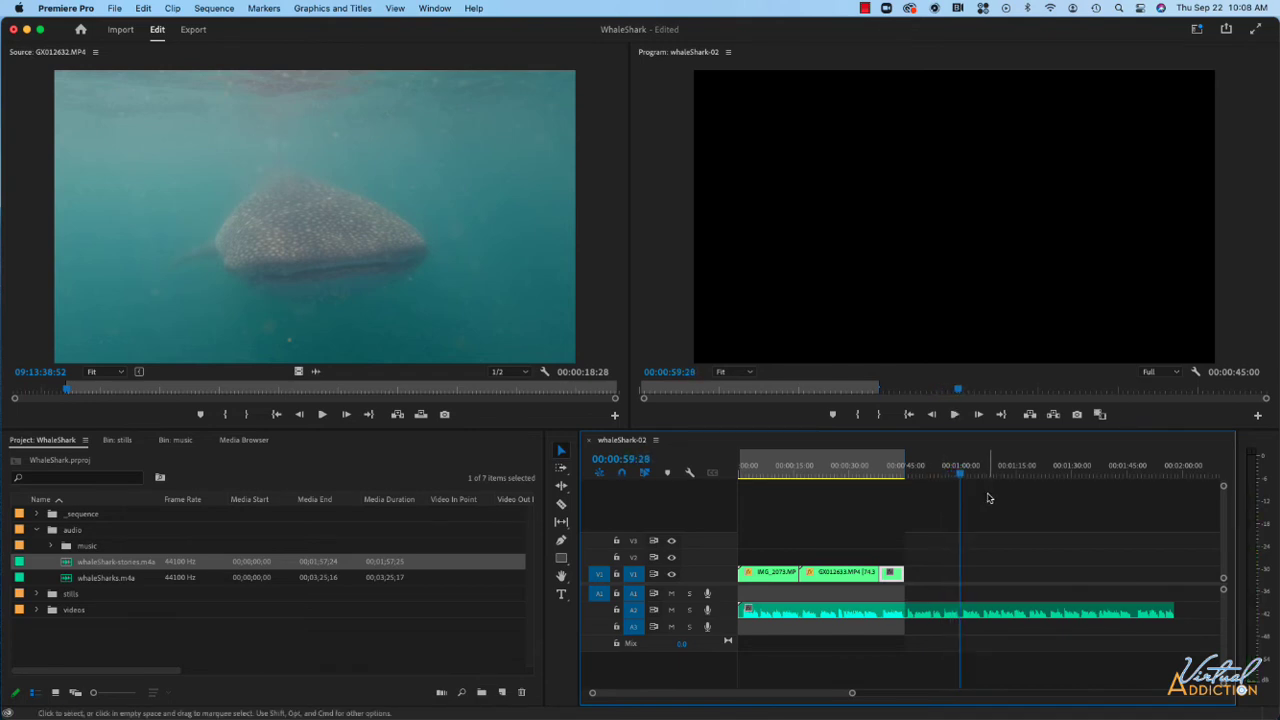
- Mark the whaleShark-02 sequence range with the Out point at 00:00:59:28 and the In point at 00:00:45:00, directly after the third clip
key(o)
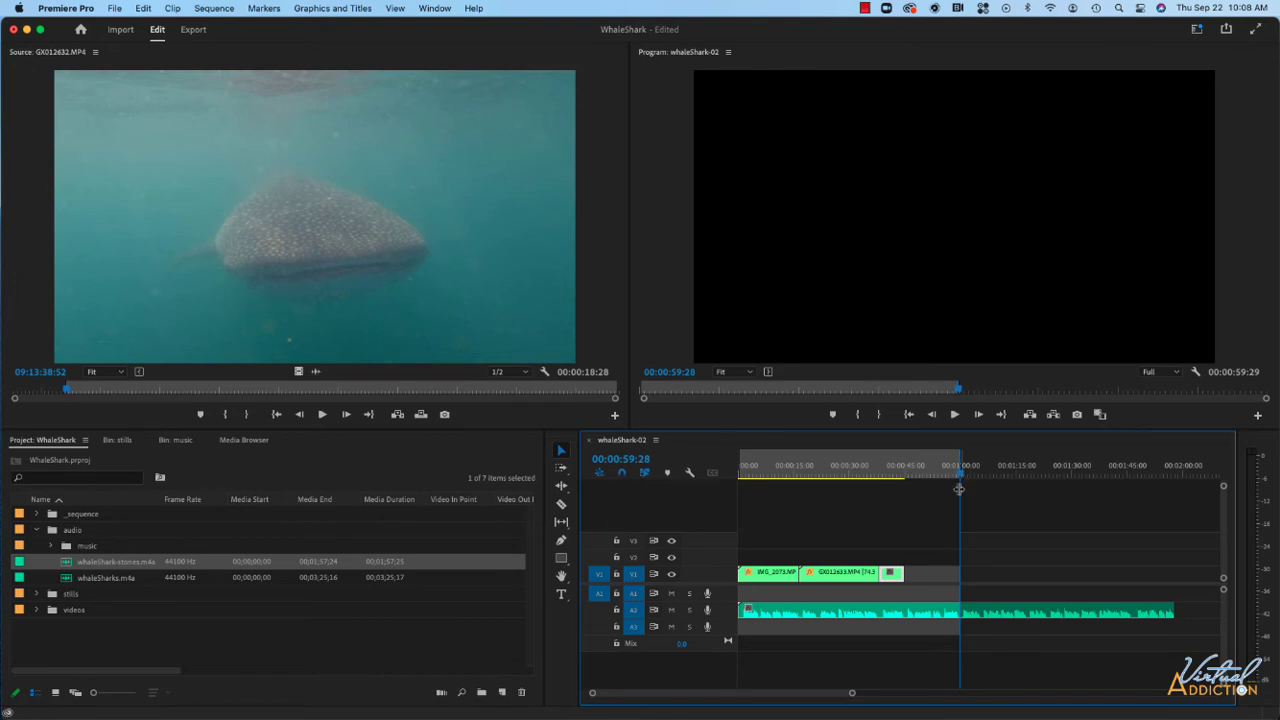
key(Up)
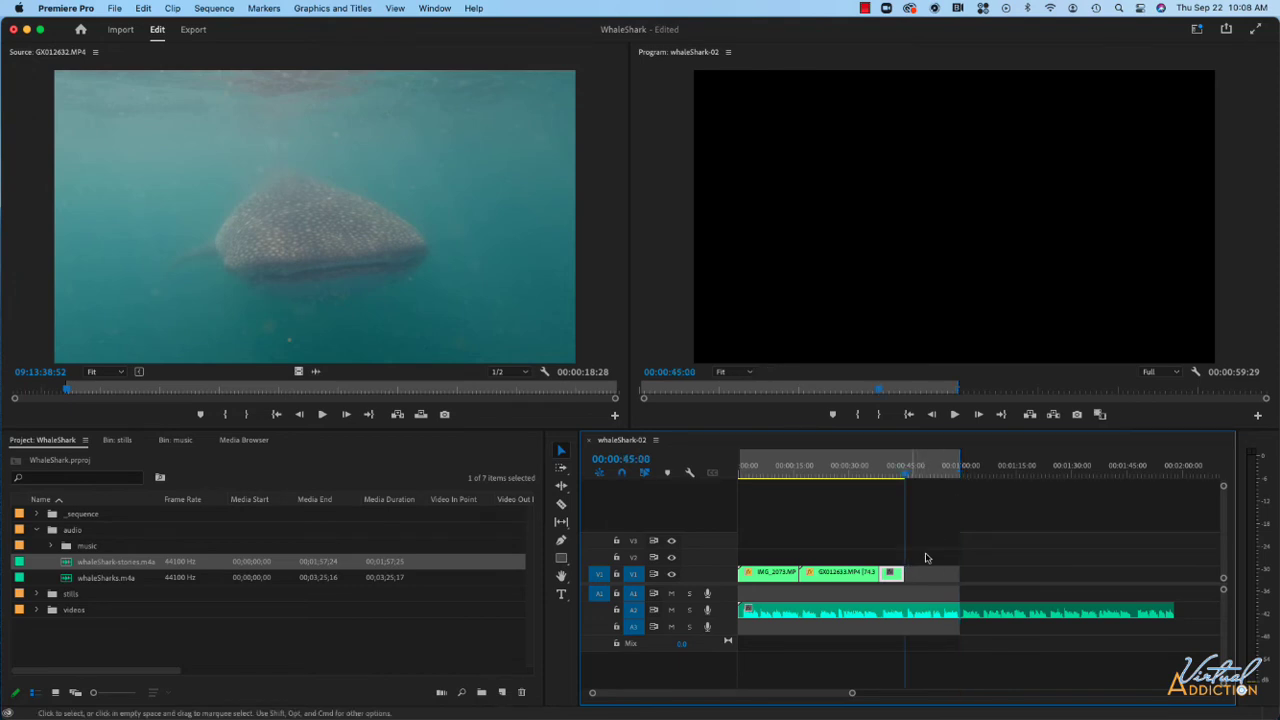
key(i)
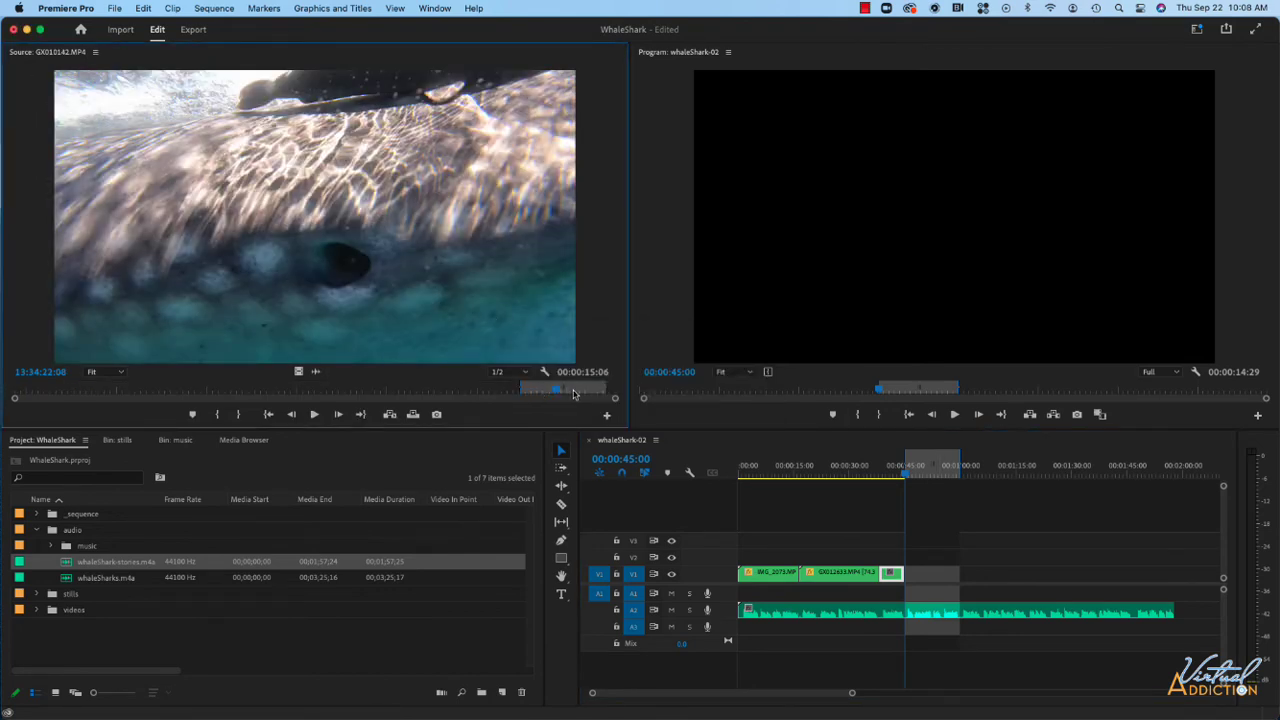
- Clear the source In and Out points of GX010142.MP4 and mark a new In point near its start at 13:32:52:37
right_click(520, 390)
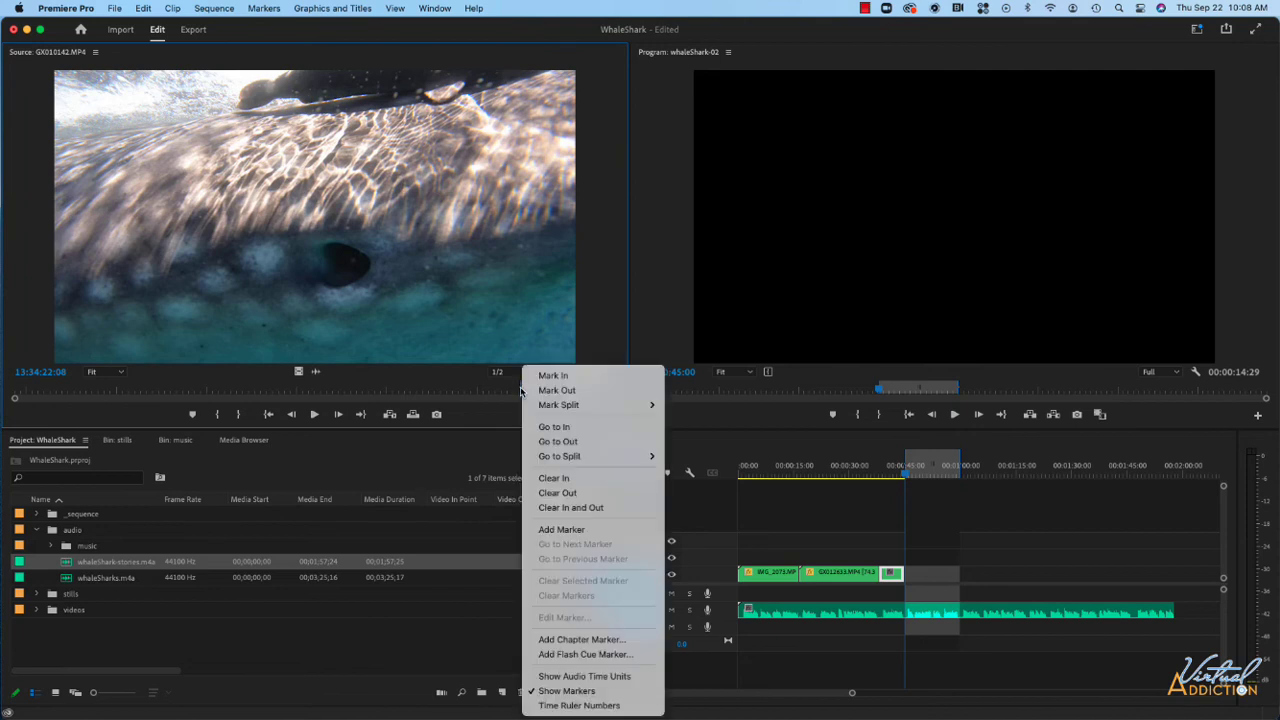
click(562, 508)
drag(410, 394, 50, 392)
key(i)
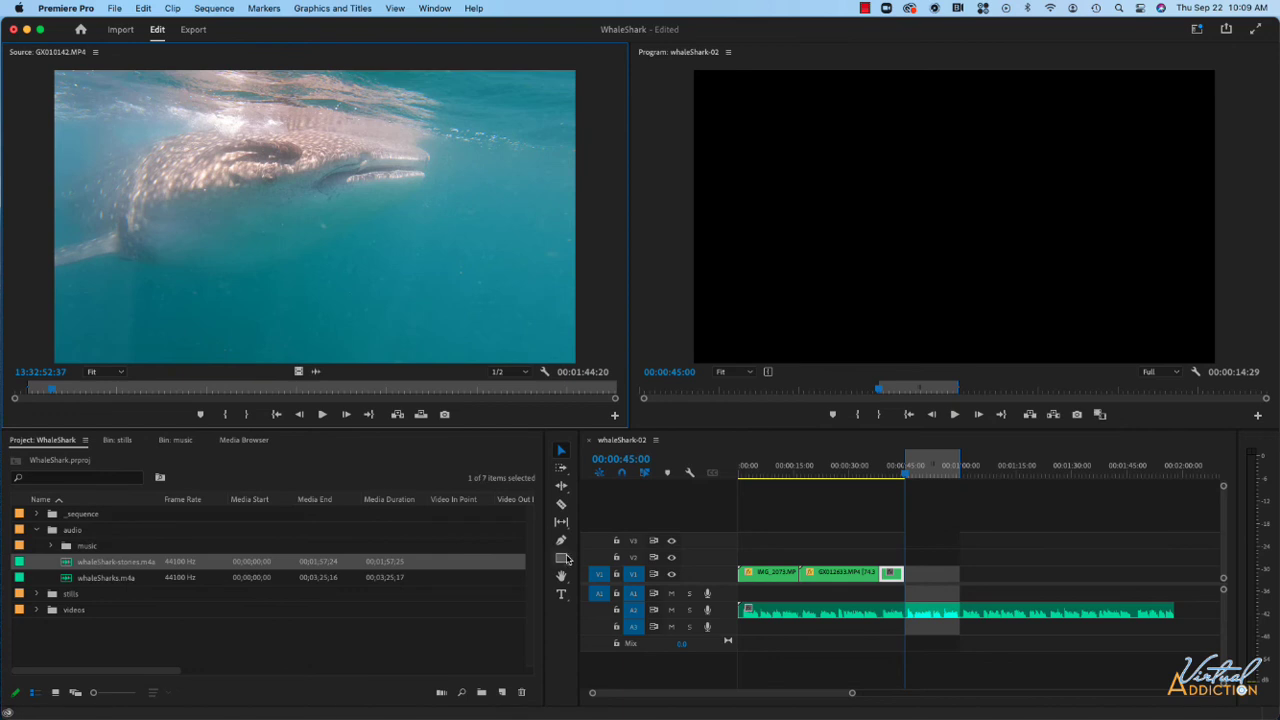
- Turn off A1 source patching and overwrite only the GX010142.MP4 video onto V1 within the marked sequence range
click(601, 595)
click(601, 596)
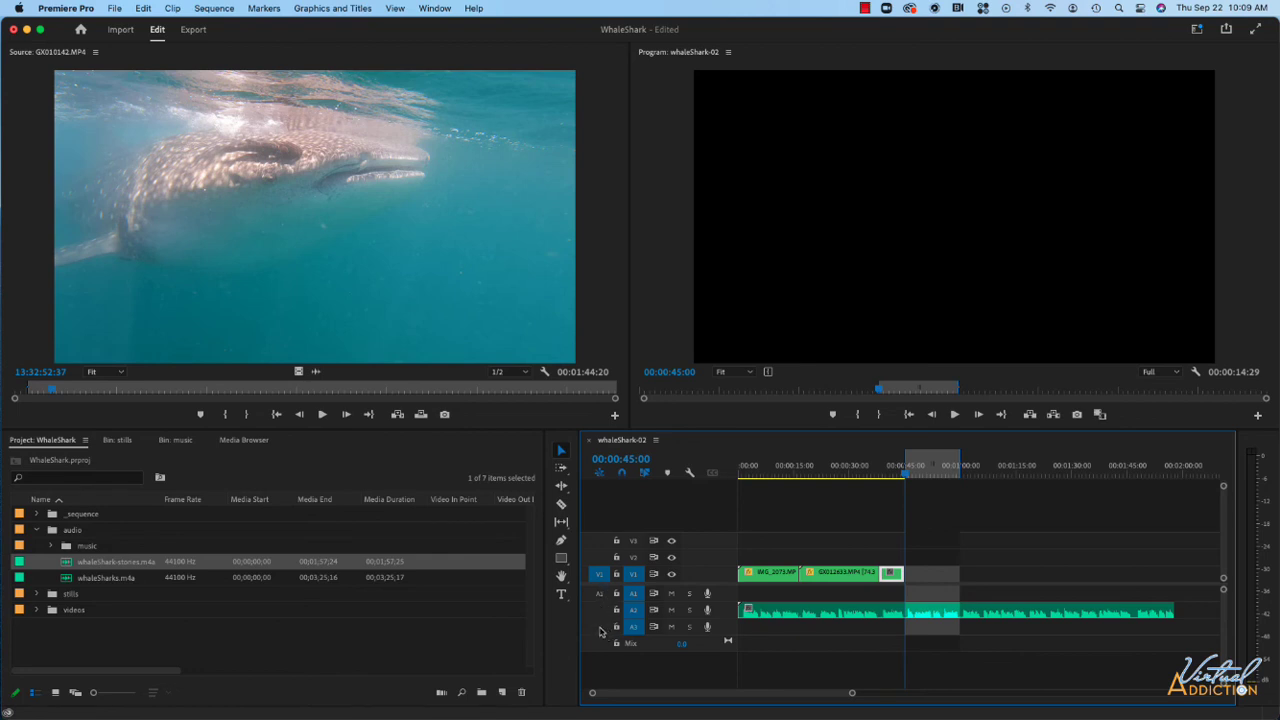
click(420, 414)
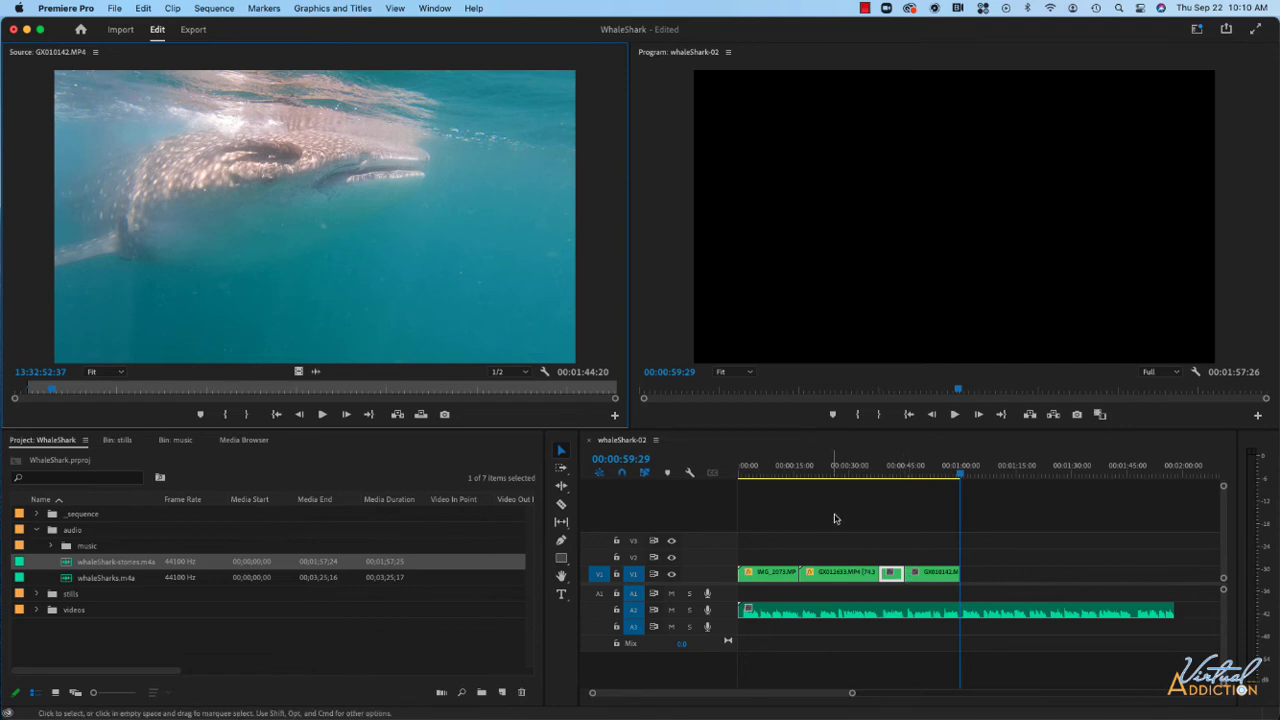
- Apply Scale to Frame Size to the GX010142.MP4 clip on V1, viewing it at 00:00:49:19
click(921, 468)
click(938, 578)
right_click(938, 578)
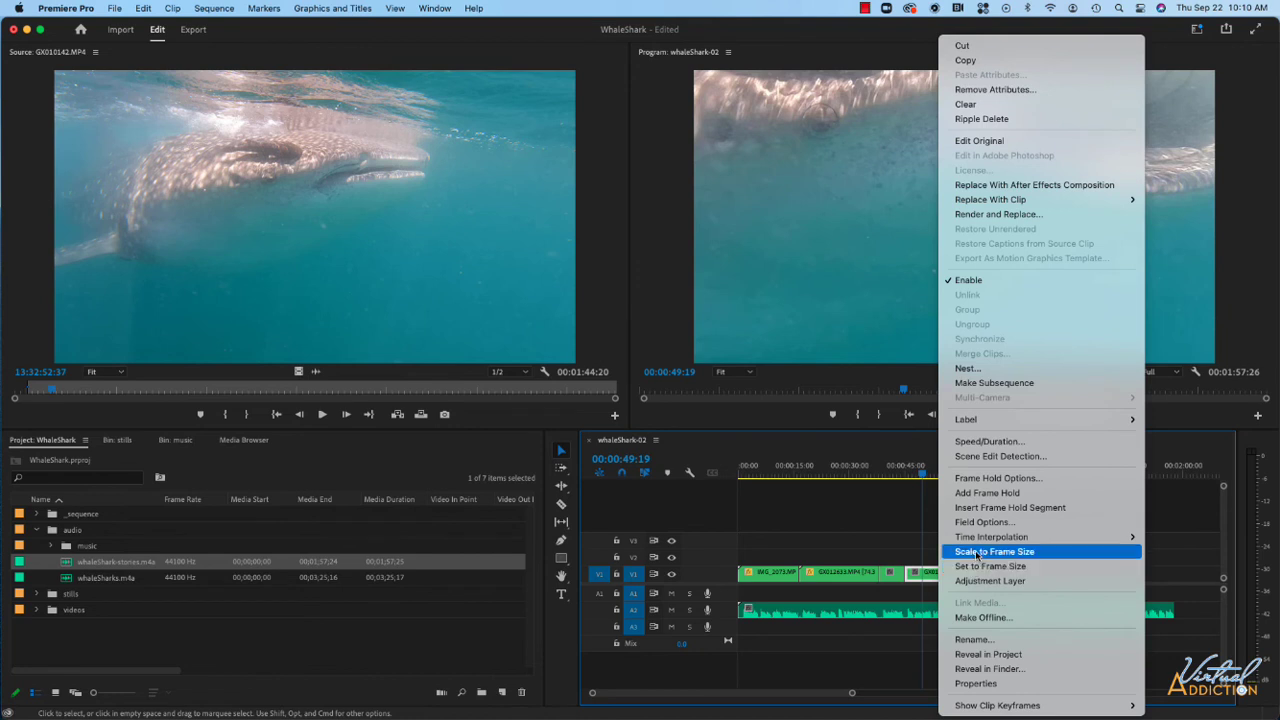
click(978, 553)
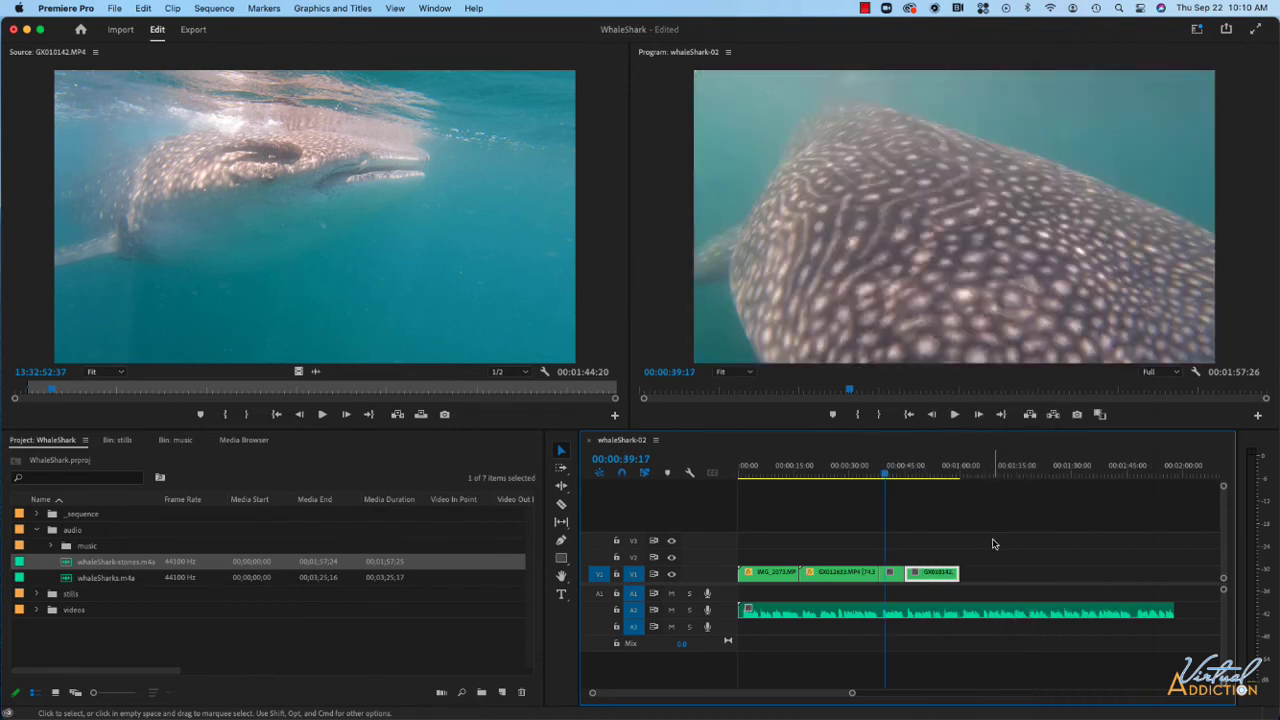
- Play the sequence from 00:00:39:17 past the end of the fourth clip and park the playhead at 00:01:05:14
key(space)
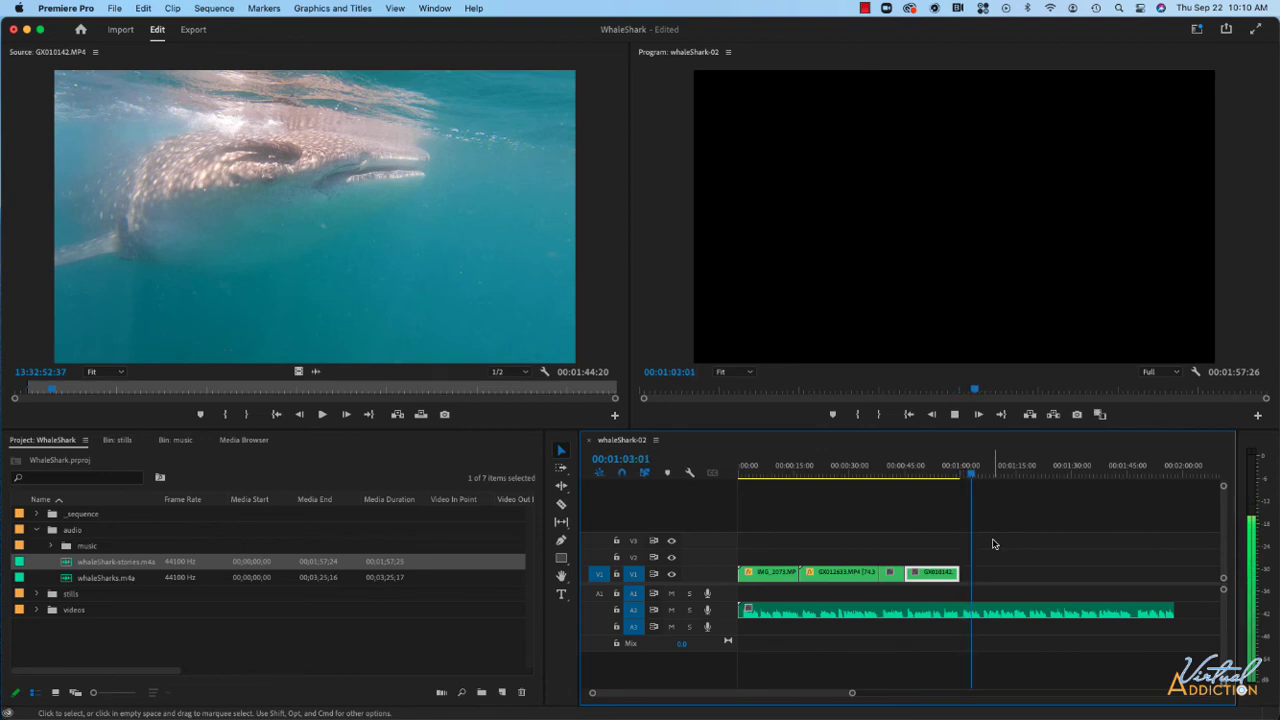
click(984, 478)
drag(984, 481, 981, 486)
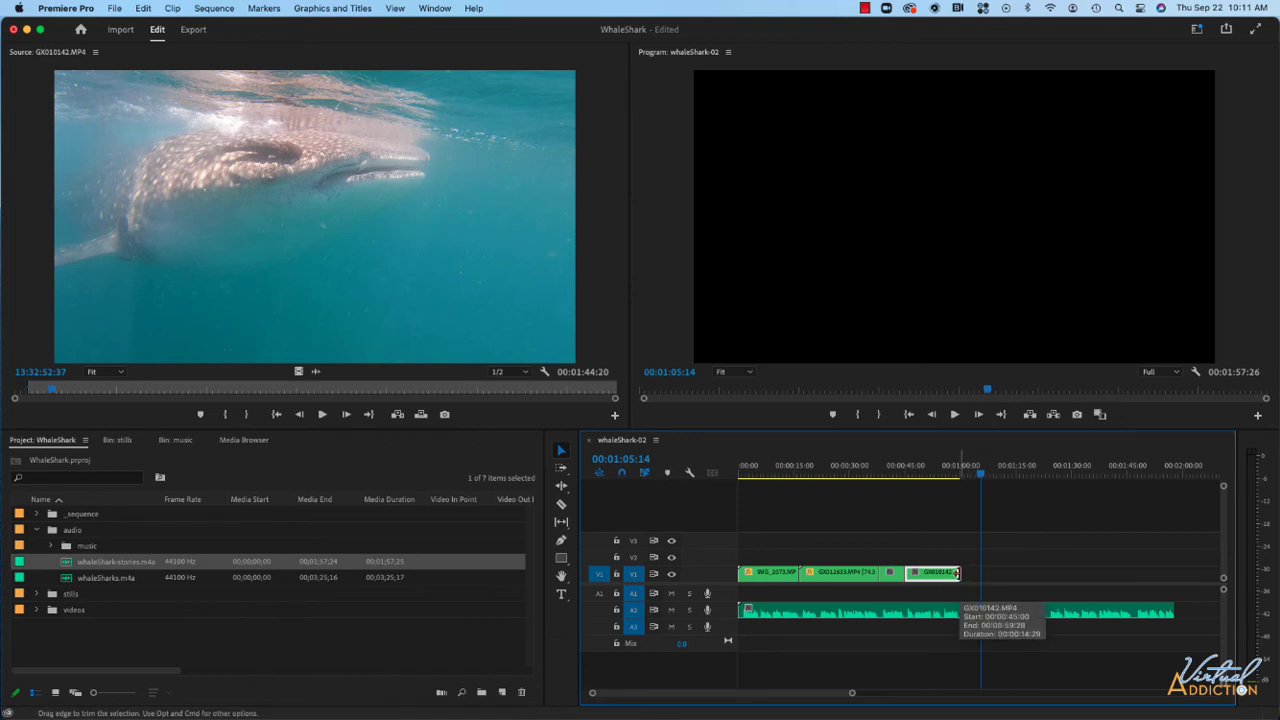
- Extend the end of the GX010142.MP4 clip on V1 to the playhead at about 00:01:05:14, and view it at 00:00:57:22
drag(957, 573, 984, 573)
click(959, 475)
mouse_move(959, 475)
mouse_down()
mouse_move(980, 477)
mouse_move(952, 476)
mouse_up()
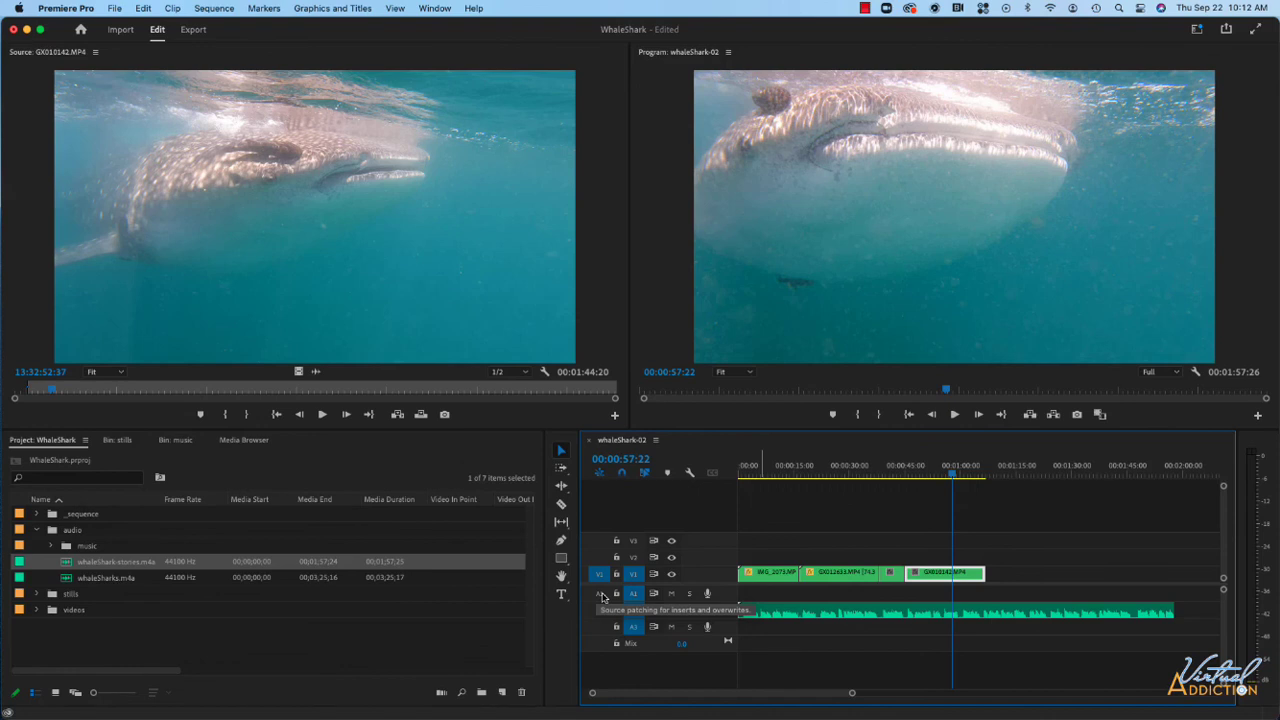
click(601, 594)
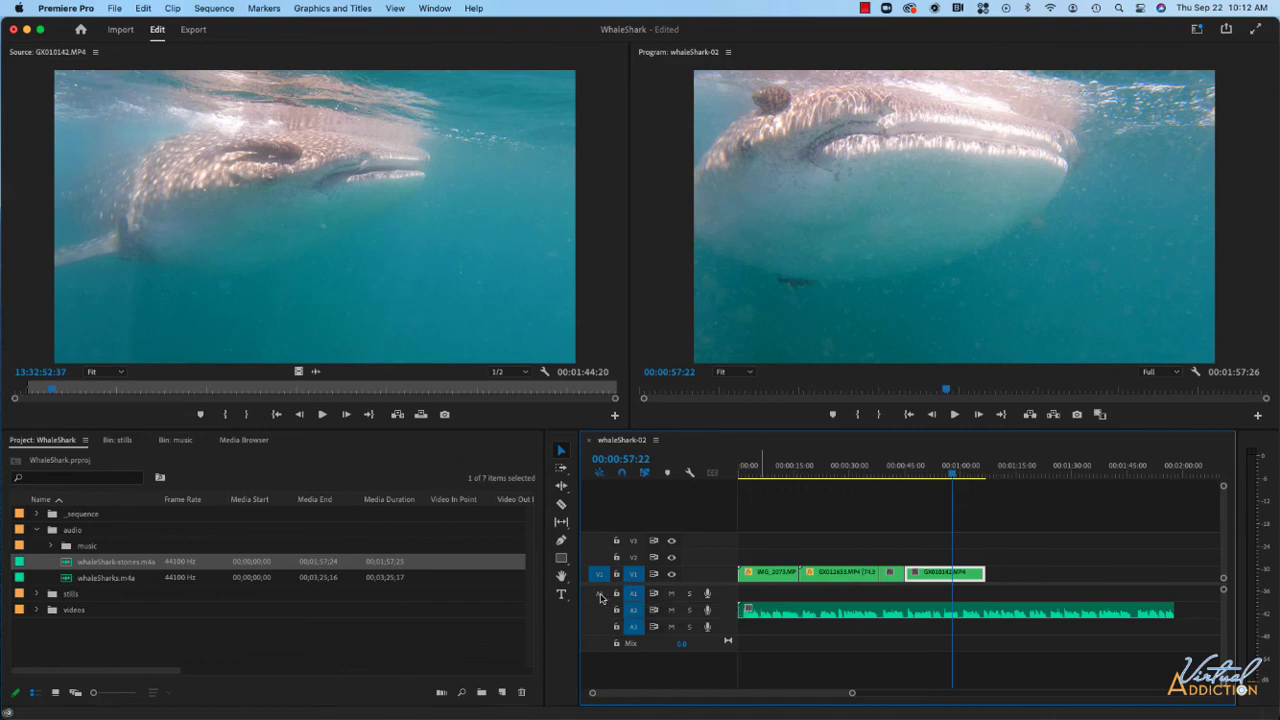